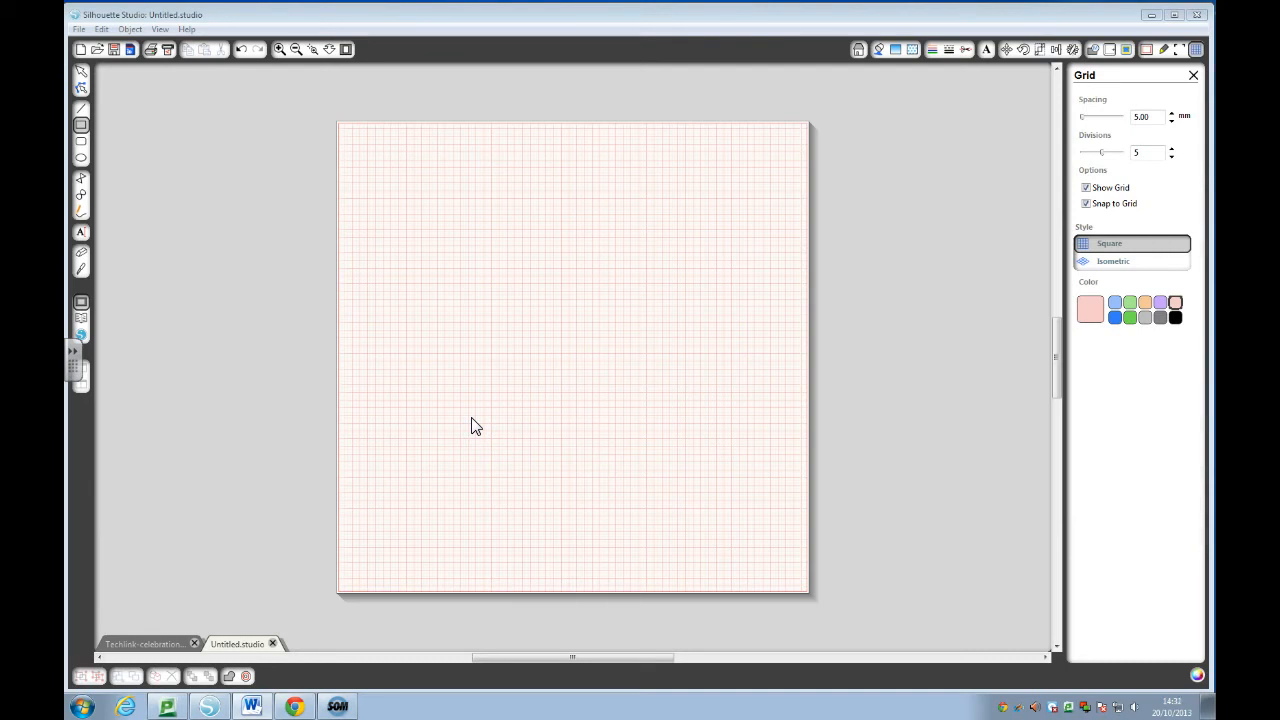
pyautogui.click(1151, 14)
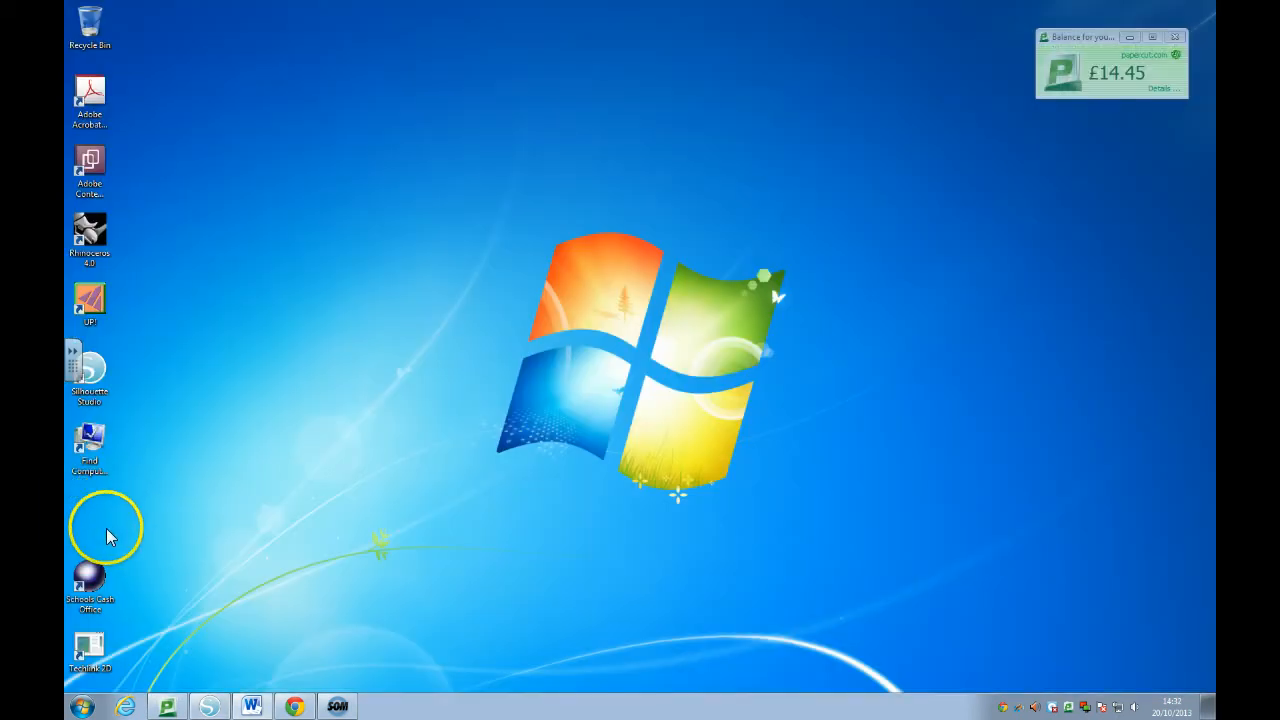
pyautogui.click(92, 372)
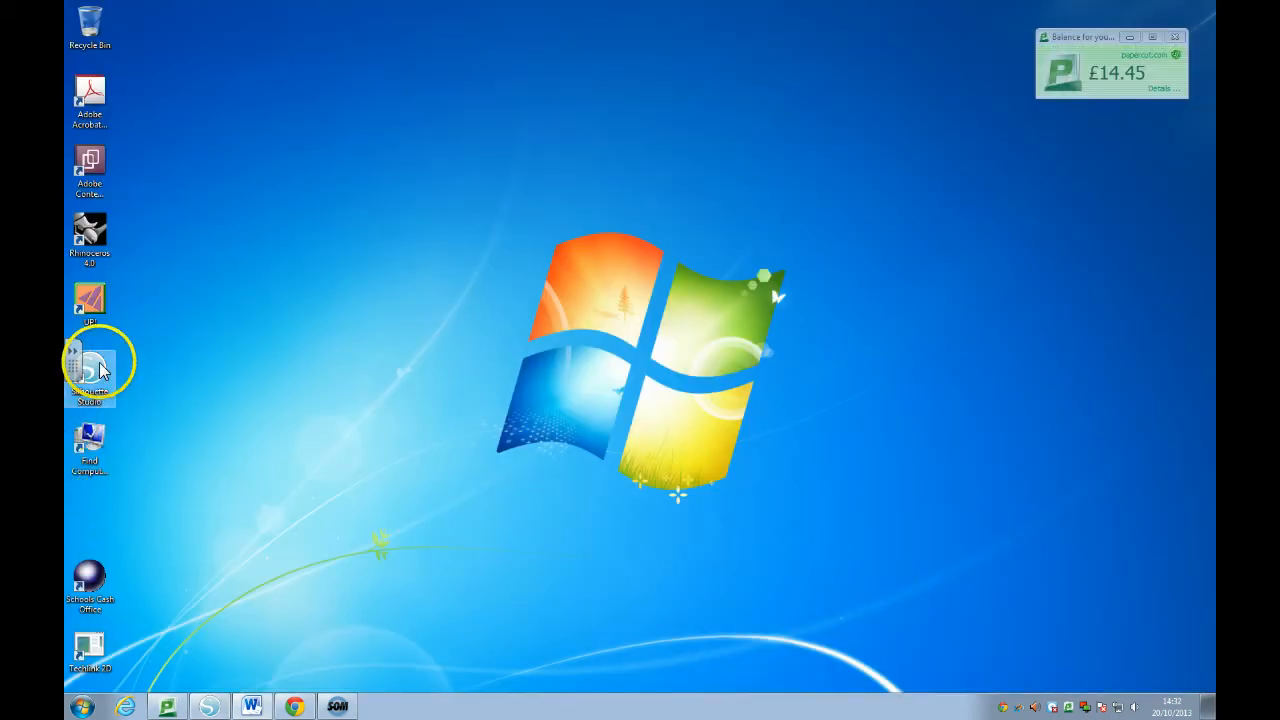
pyautogui.click(208, 706)
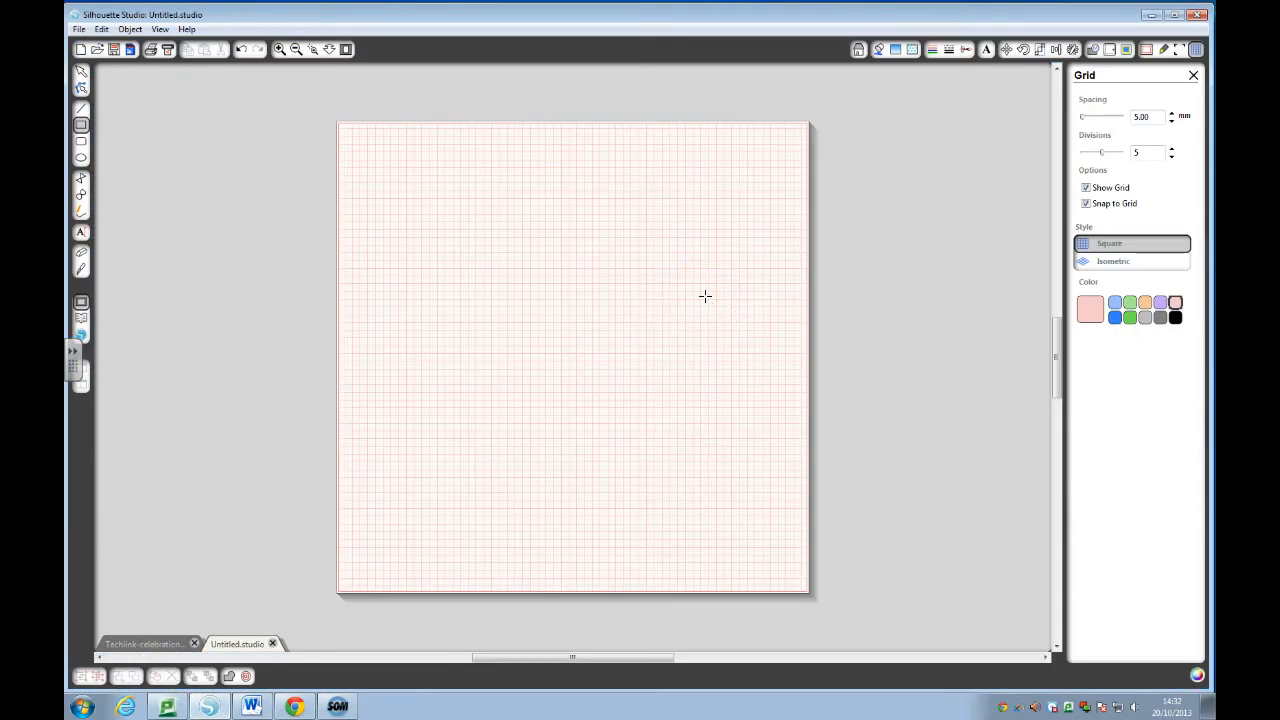
pyautogui.click(657, 328)
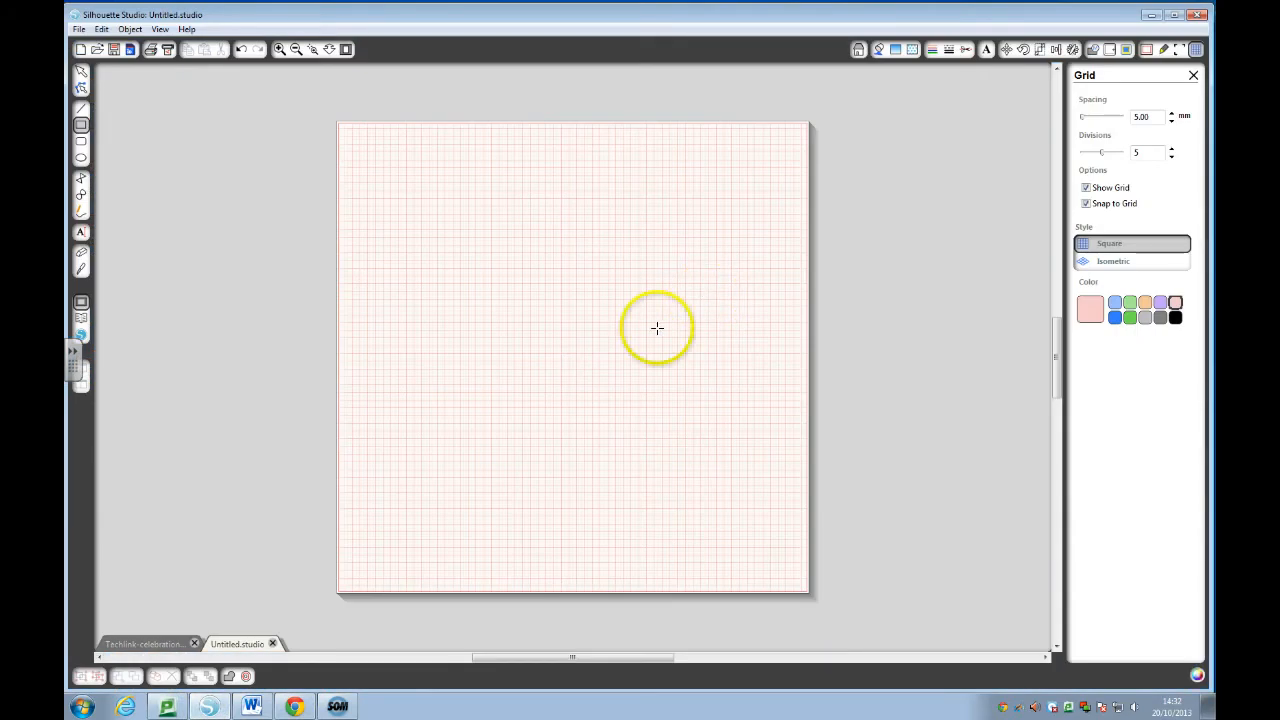
# Step: In the program preferences, set the unit of length for measurements to millimeters
pyautogui.click(79, 29)
pyautogui.moveTo(101, 29)
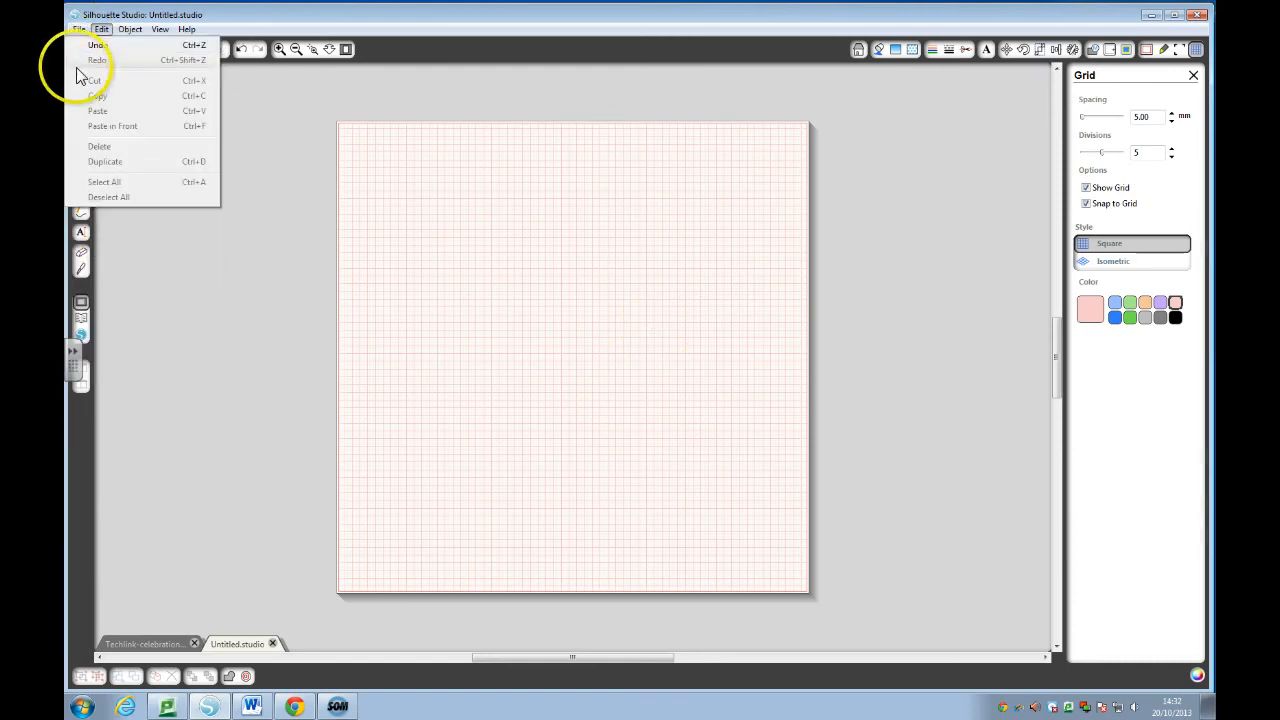
pyautogui.click(112, 337)
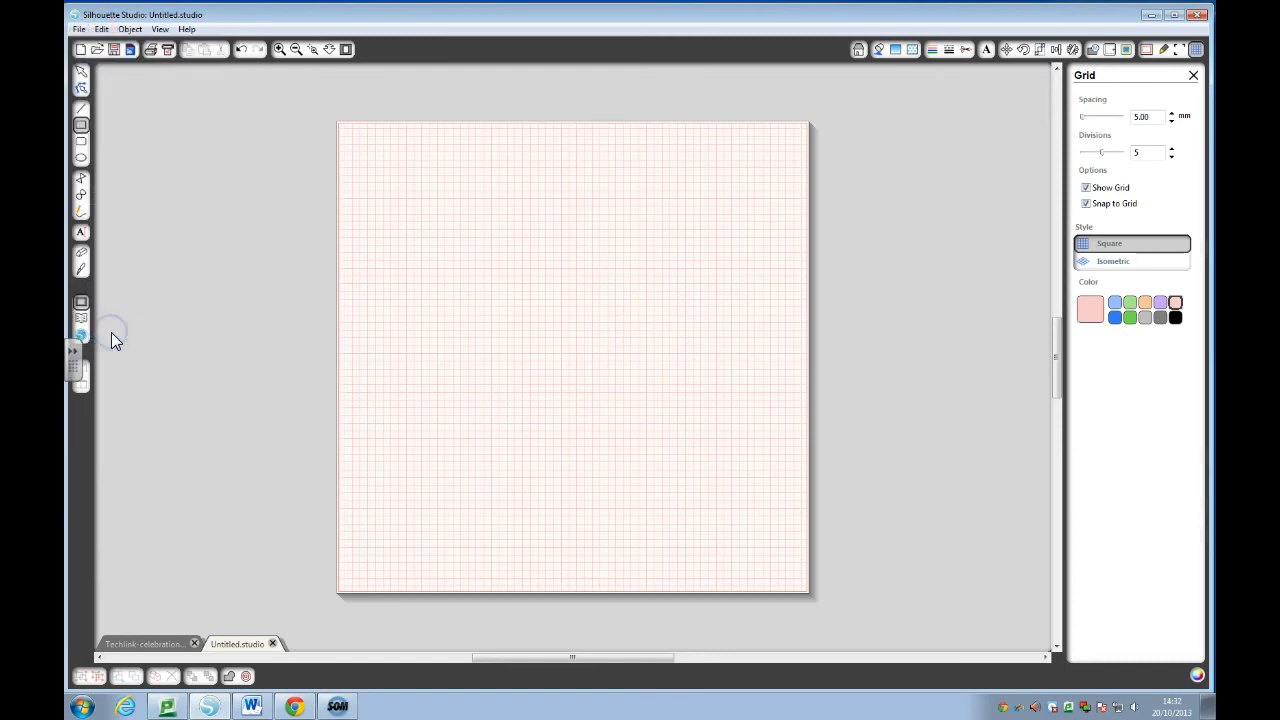
pyautogui.click(443, 248)
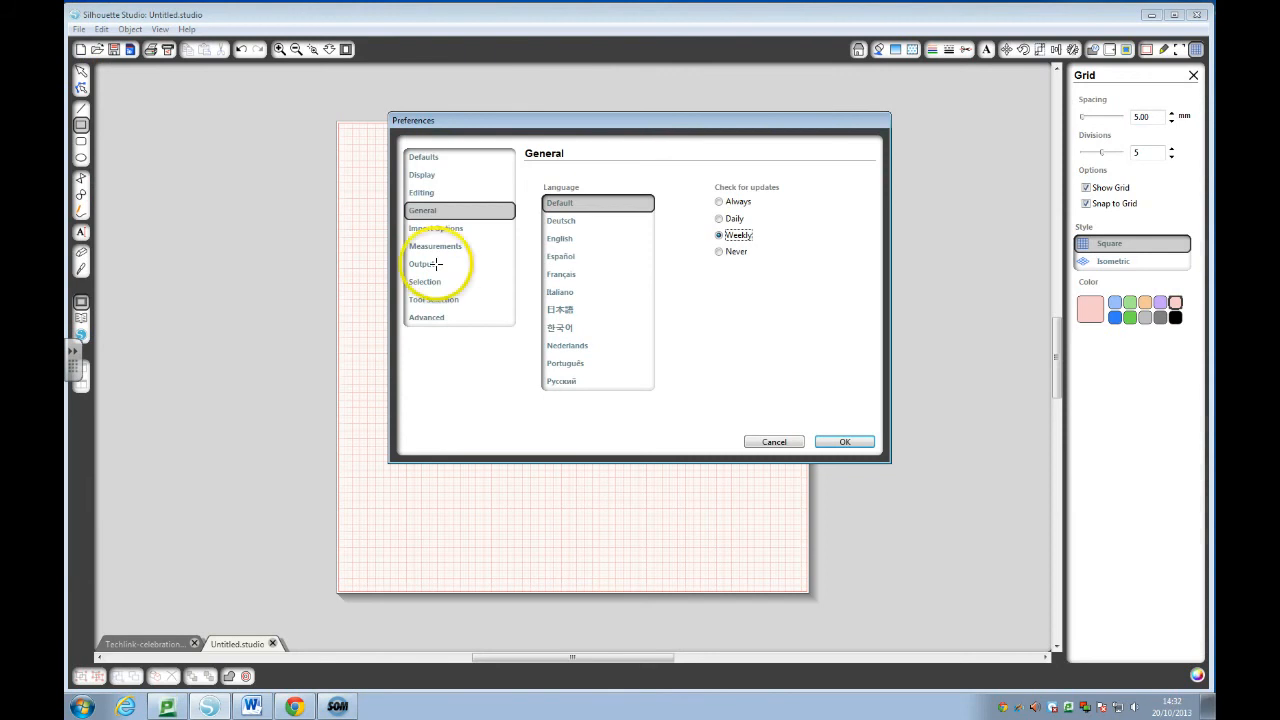
pyautogui.click(546, 226)
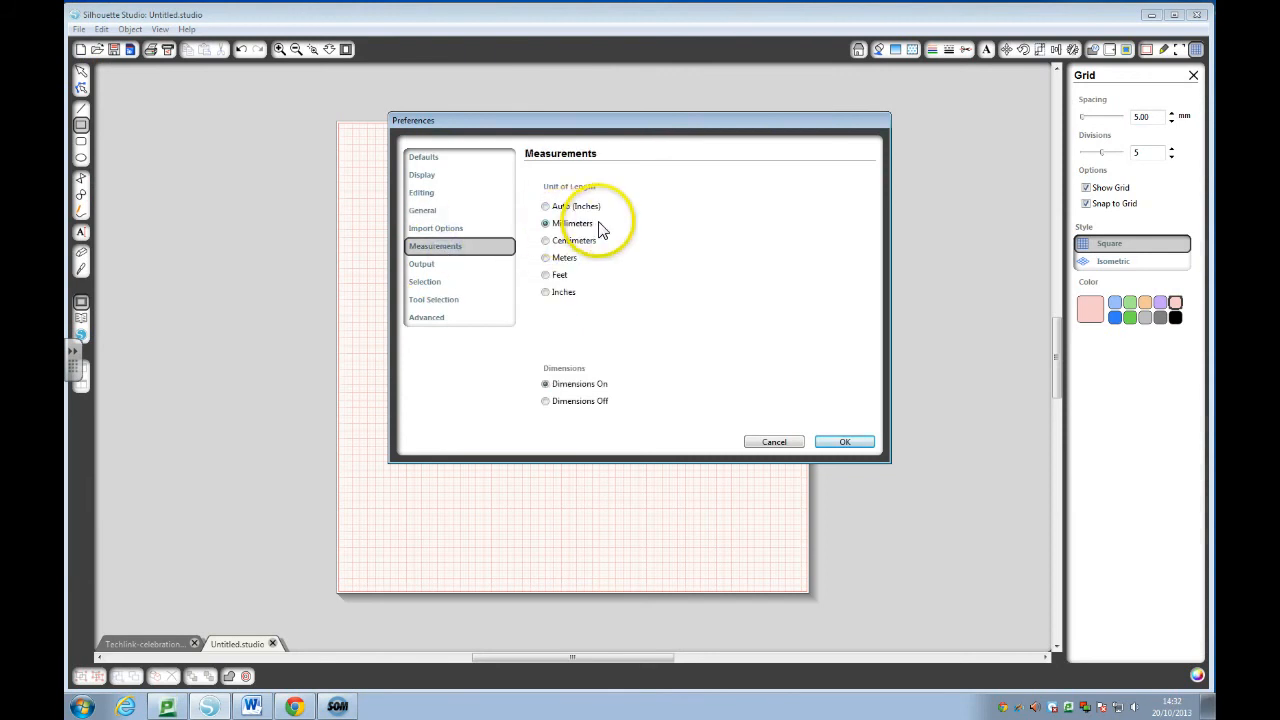
# Step: Review the display, default and advanced preferences and accept the preference settings
pyautogui.click(427, 180)
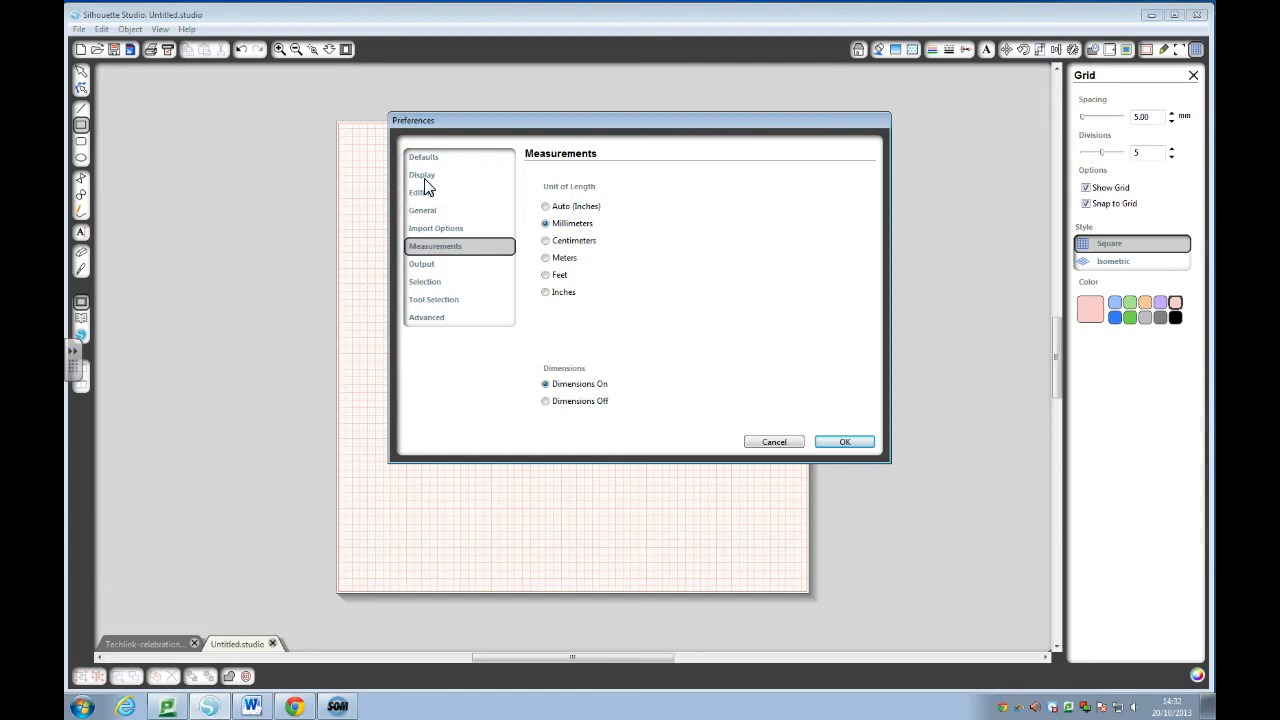
pyautogui.click(424, 180)
pyautogui.click(425, 160)
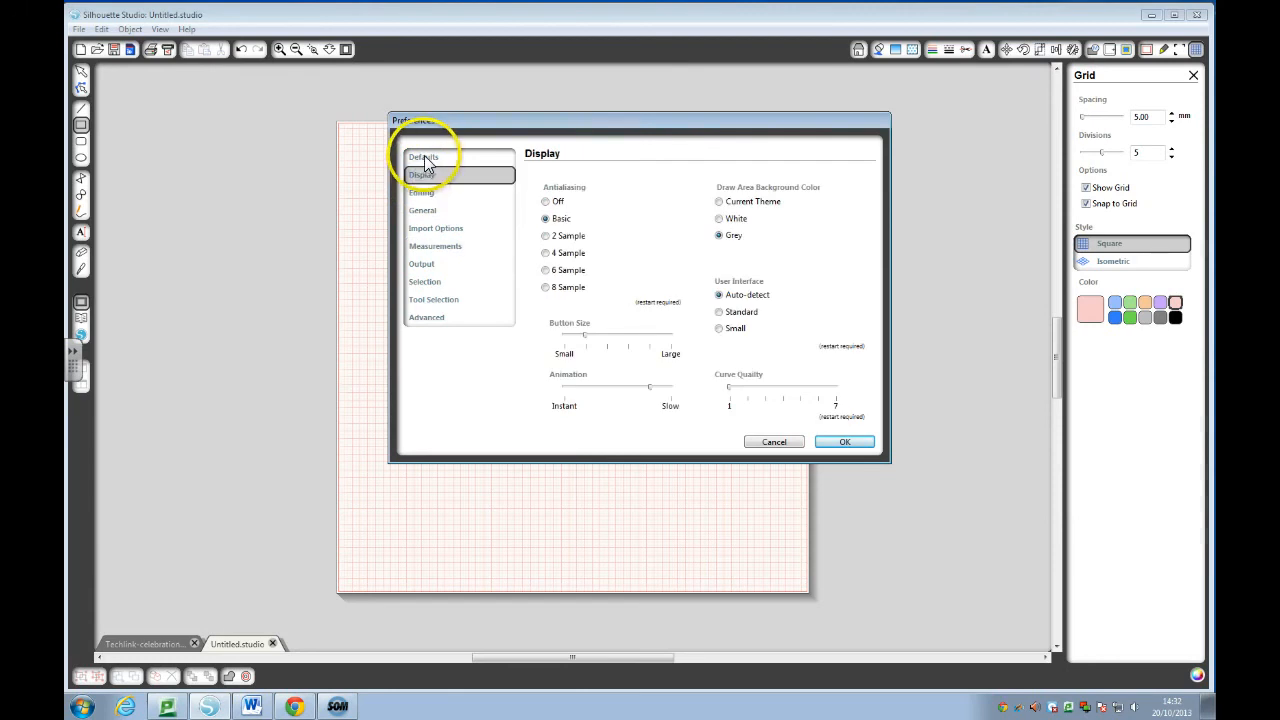
pyautogui.click(432, 317)
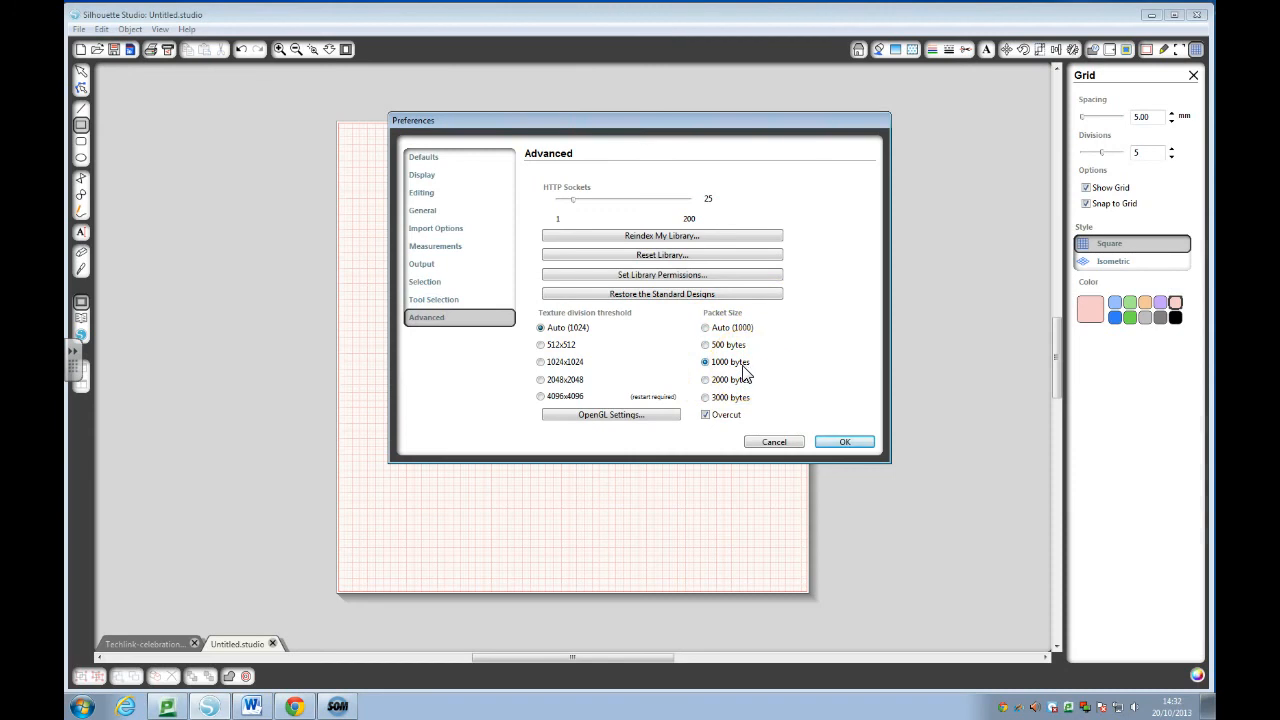
pyautogui.click(846, 443)
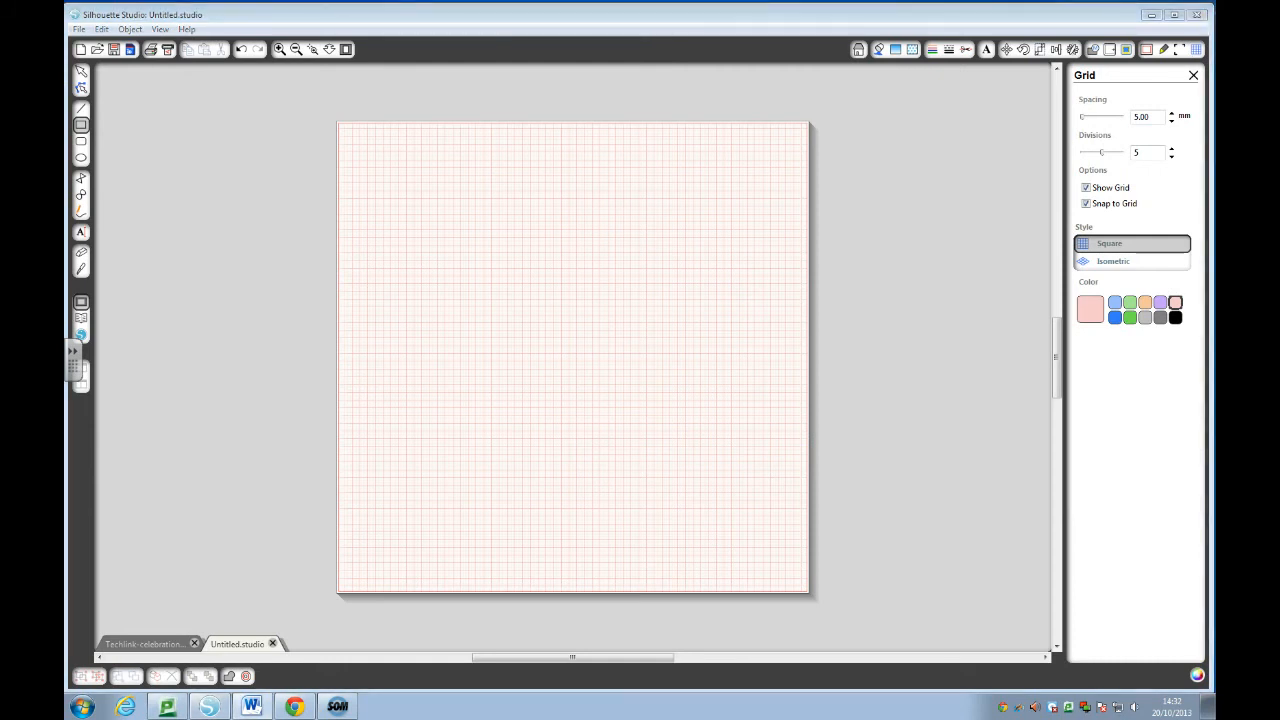
# Step: Set the page size to A4 in landscape orientation
pyautogui.click(1146, 52)
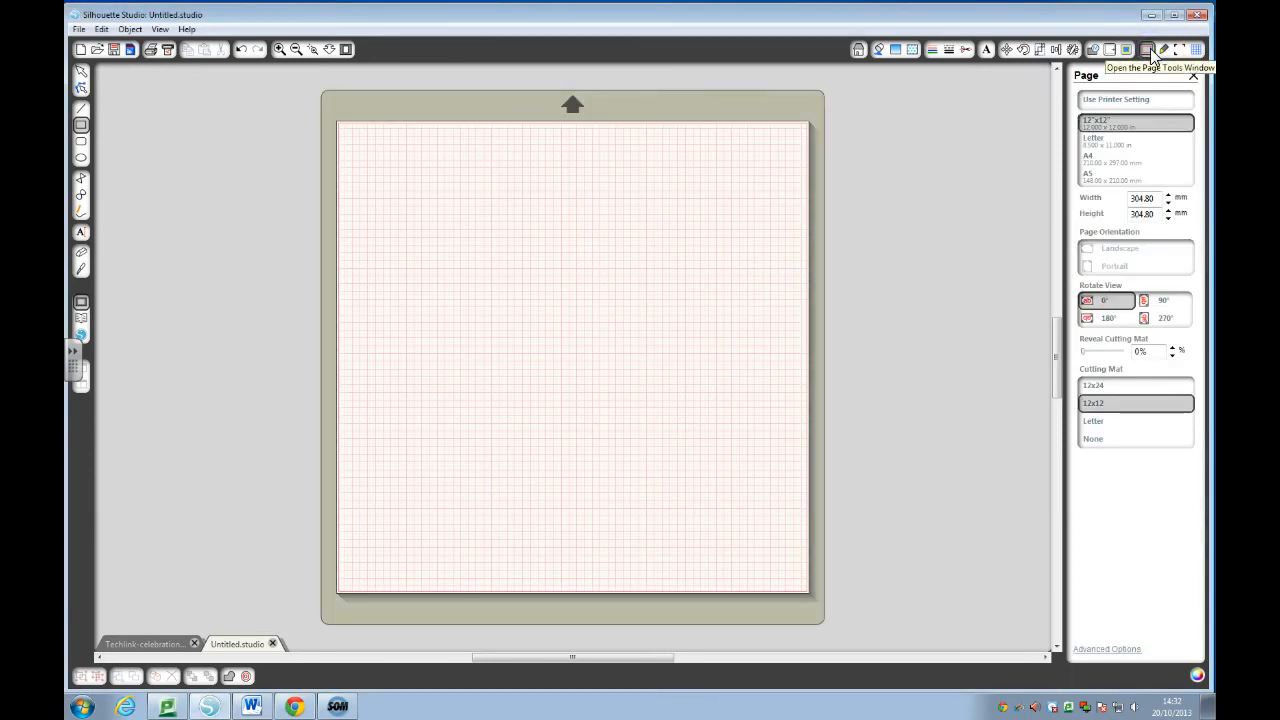
pyautogui.click(1100, 165)
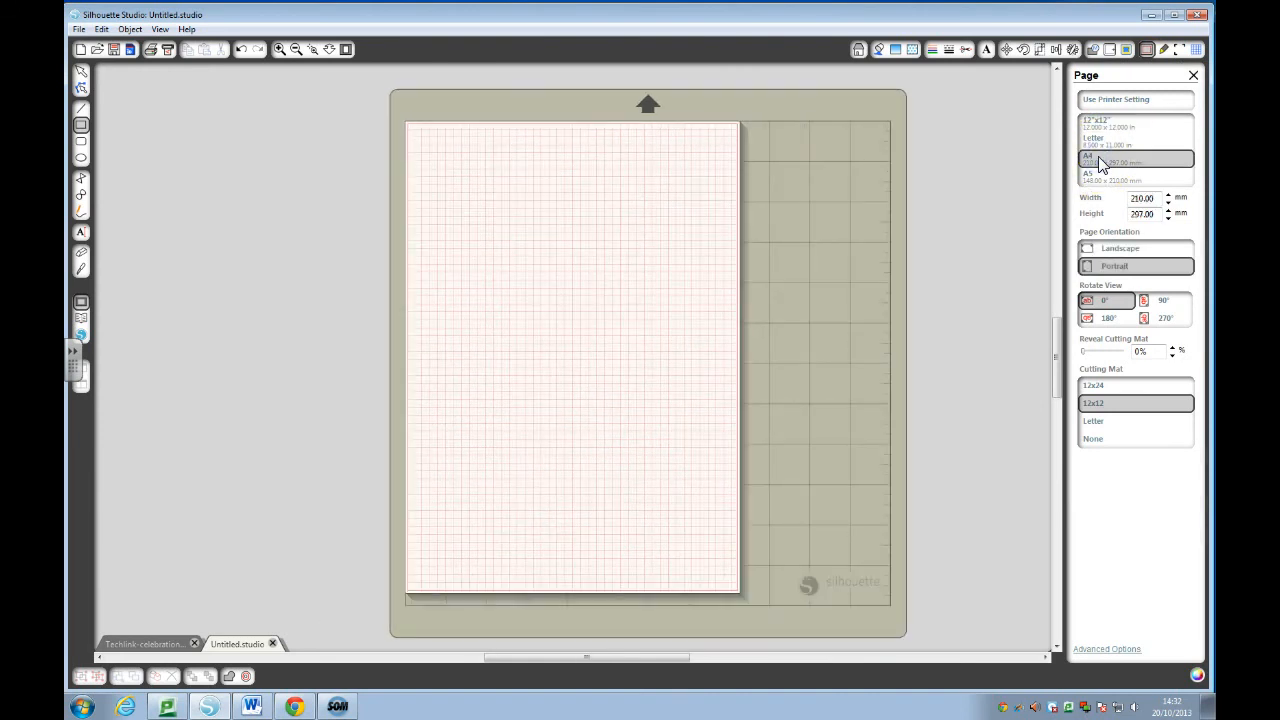
pyautogui.click(1120, 250)
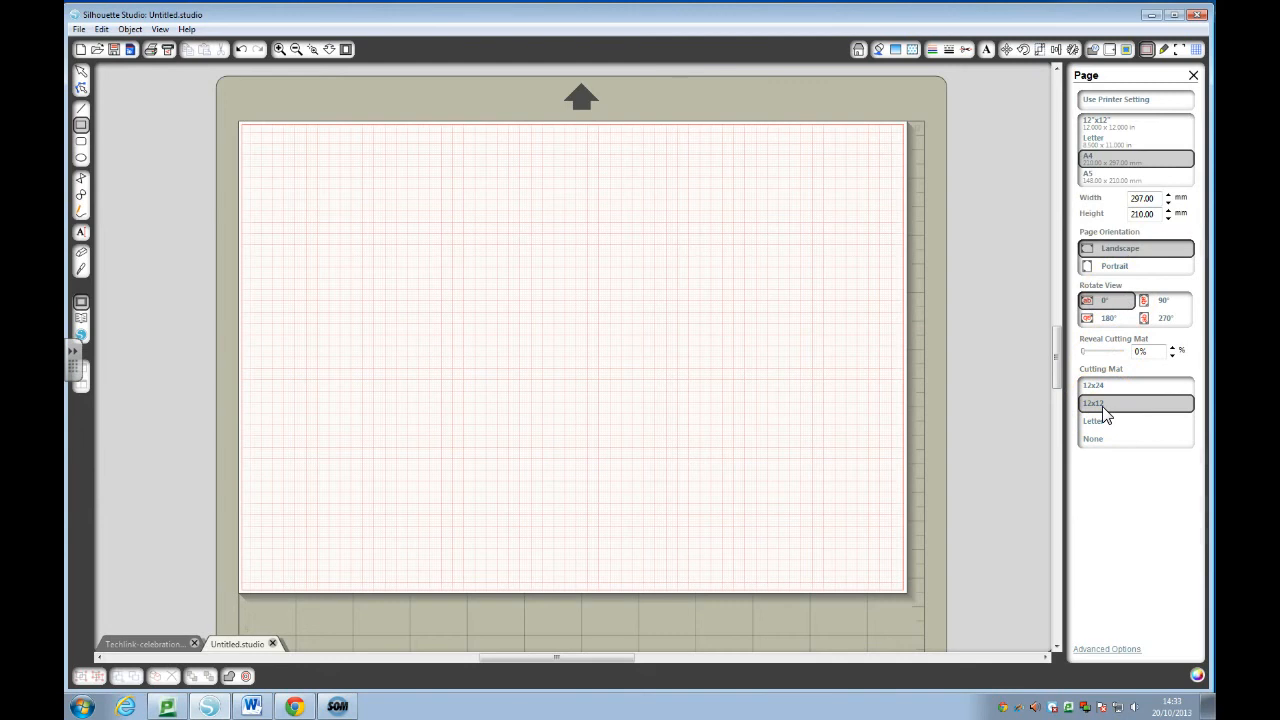
# Step: Check the grid spacing and show the registration marks on the page
pyautogui.click(1195, 50)
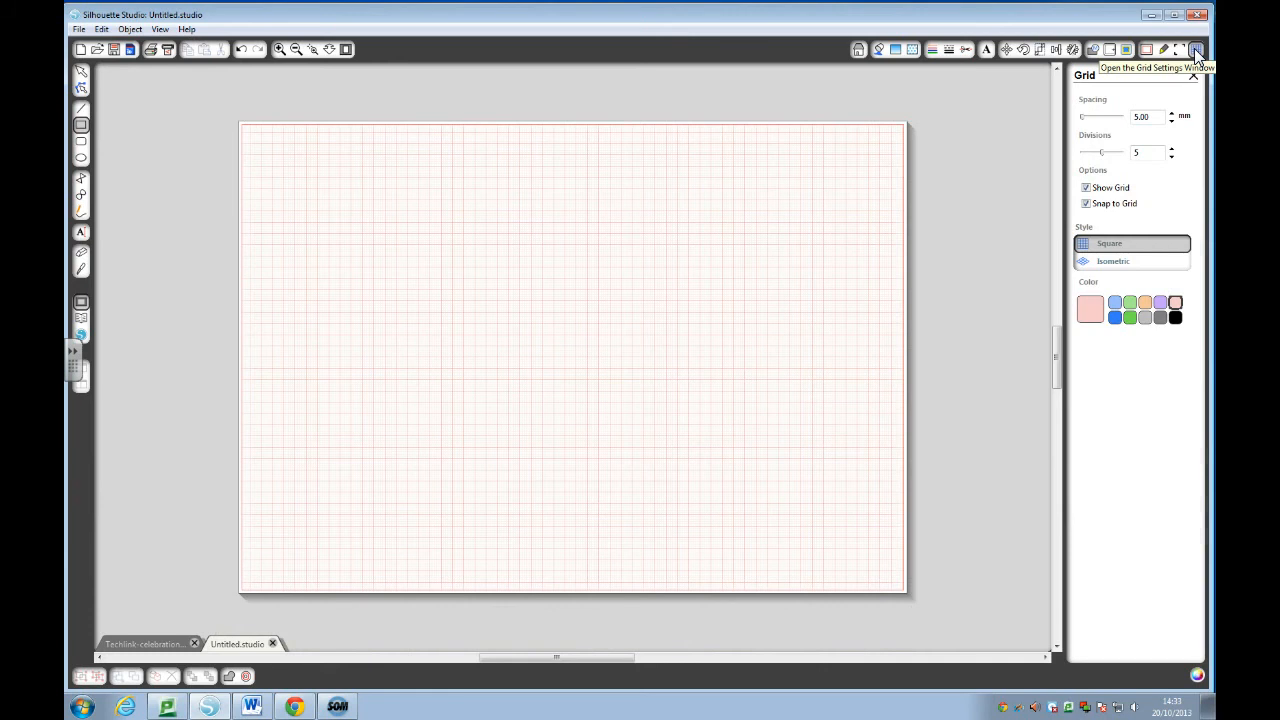
pyautogui.click(1140, 116)
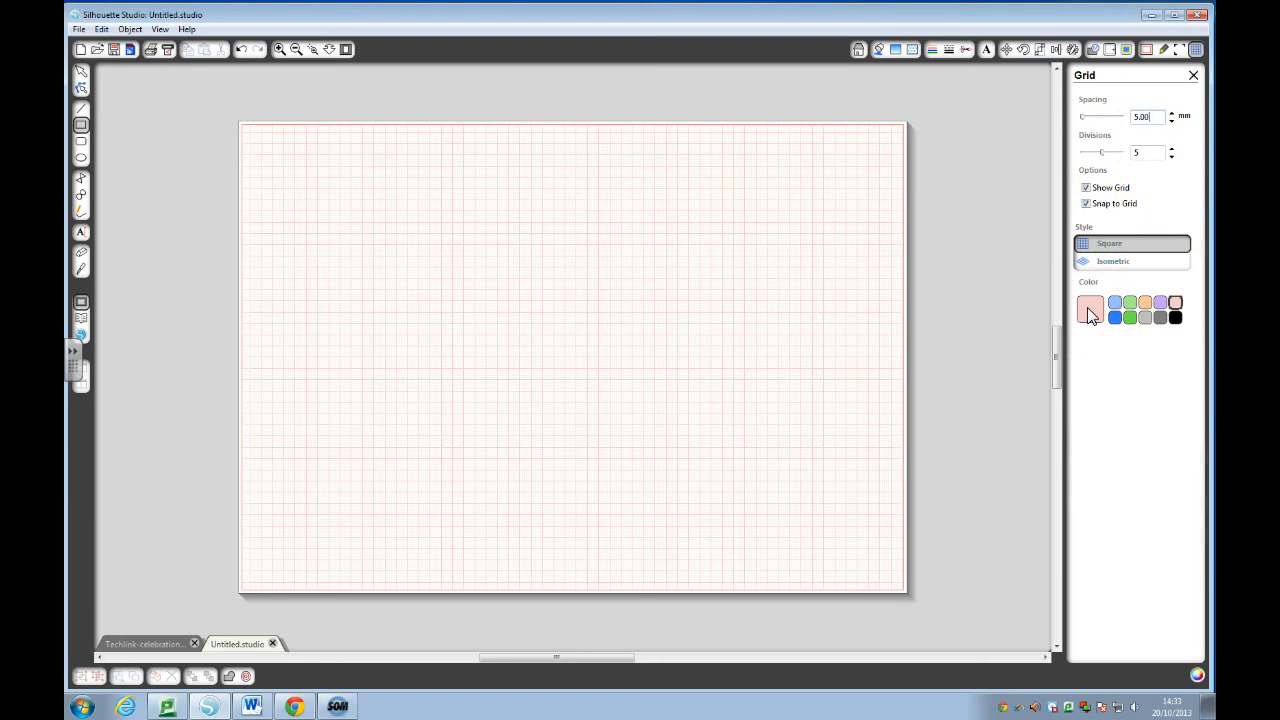
pyautogui.click(1179, 48)
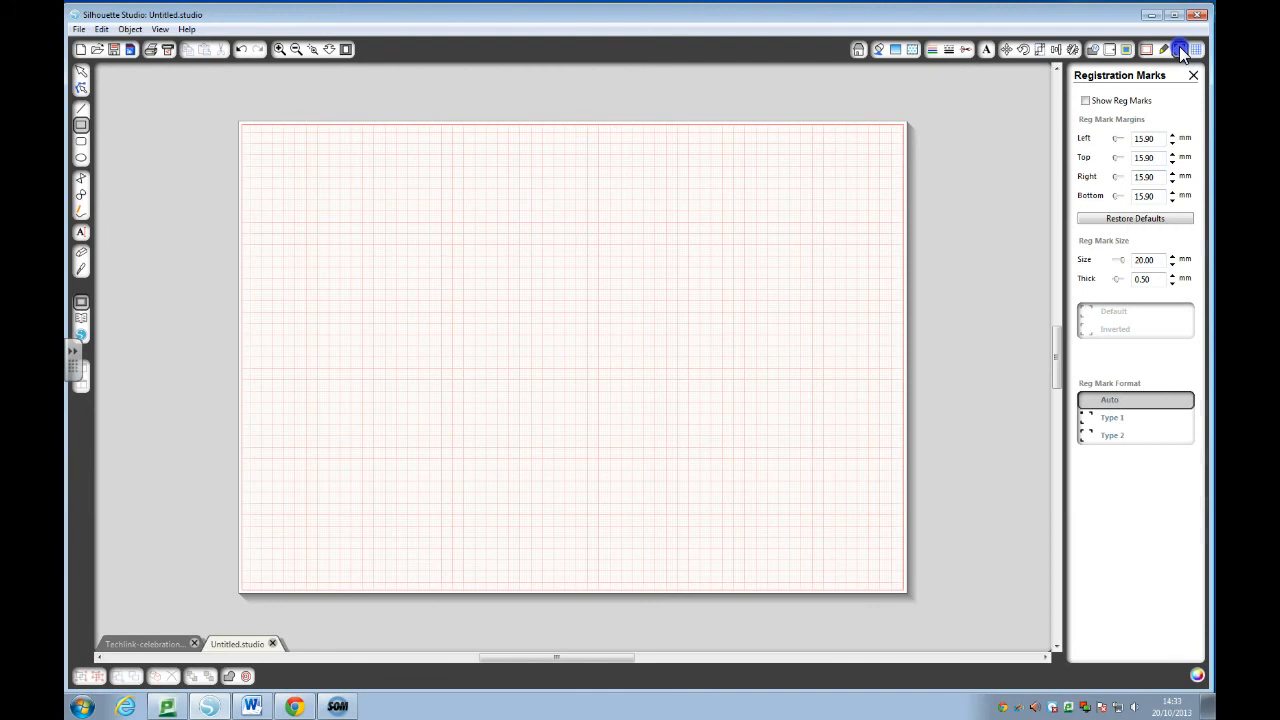
pyautogui.click(1086, 101)
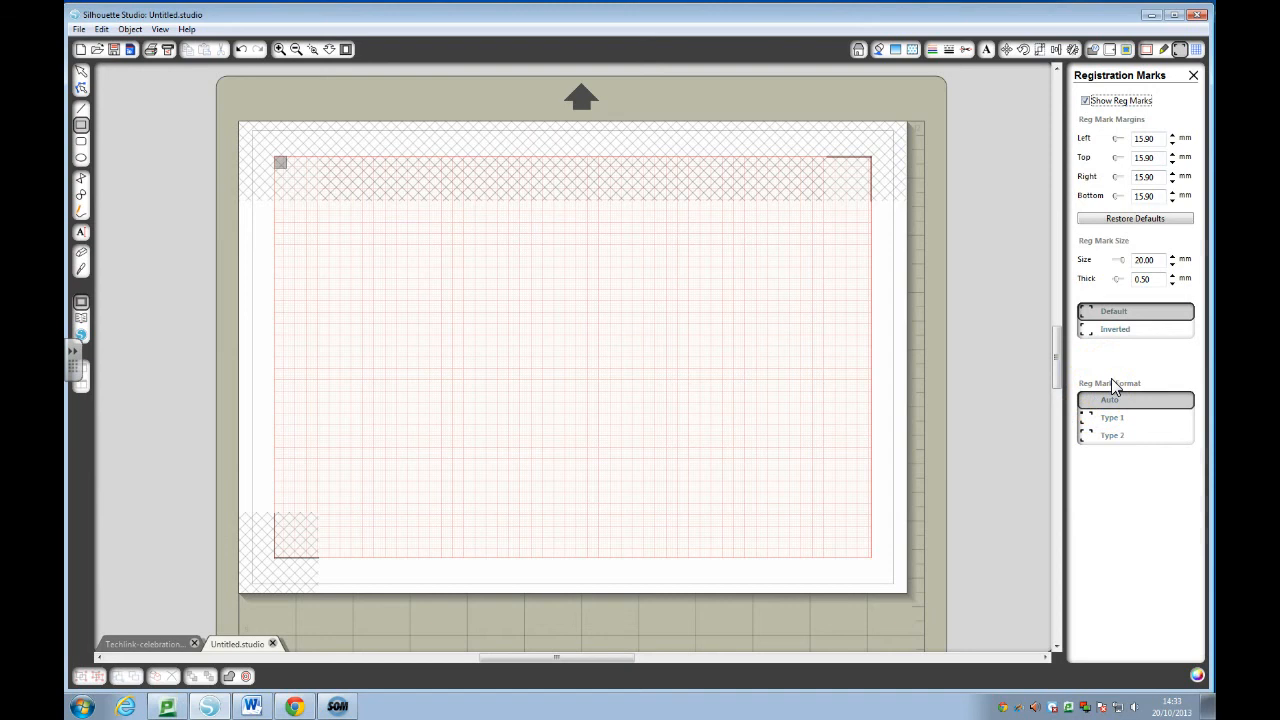
# Step: Try to set the default line thickness to 1.0 pt
pyautogui.click(949, 50)
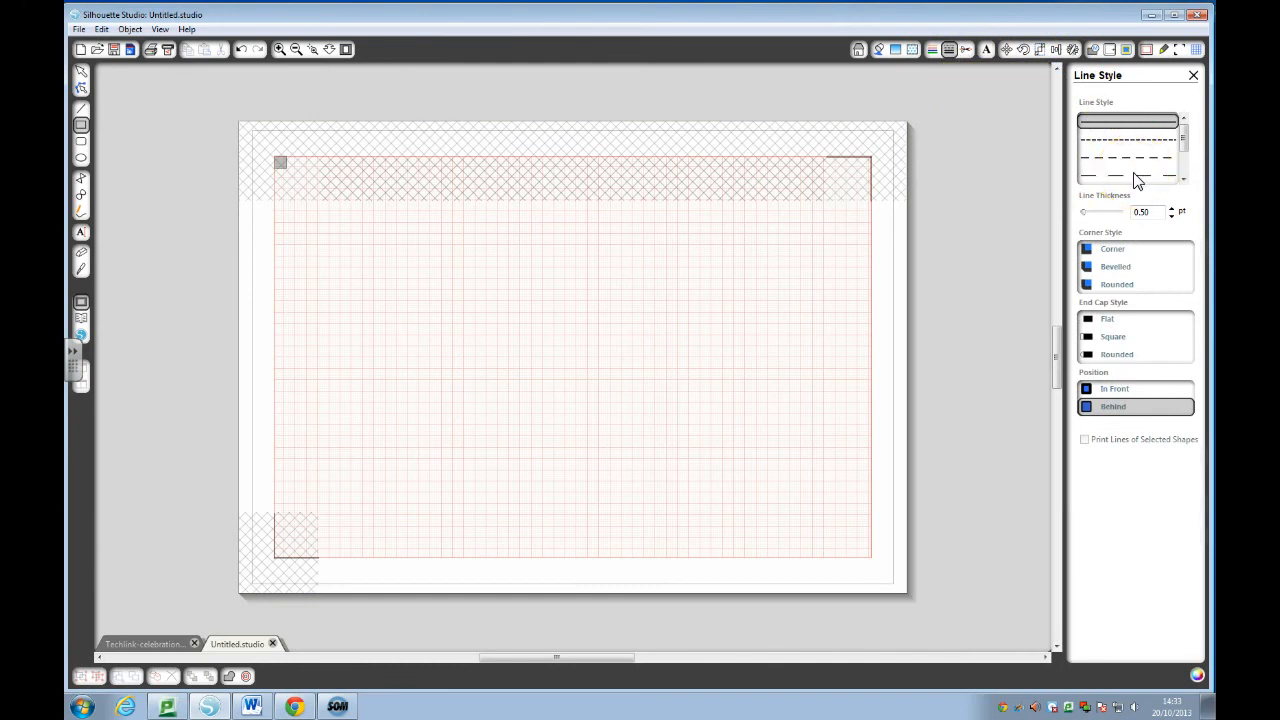
pyautogui.click(1140, 210)
pyautogui.press('BackSpace')
pyautogui.press('BackSpace')
pyautogui.press('BackSpace')
pyautogui.press('BackSpace')
pyautogui.write('1.0')
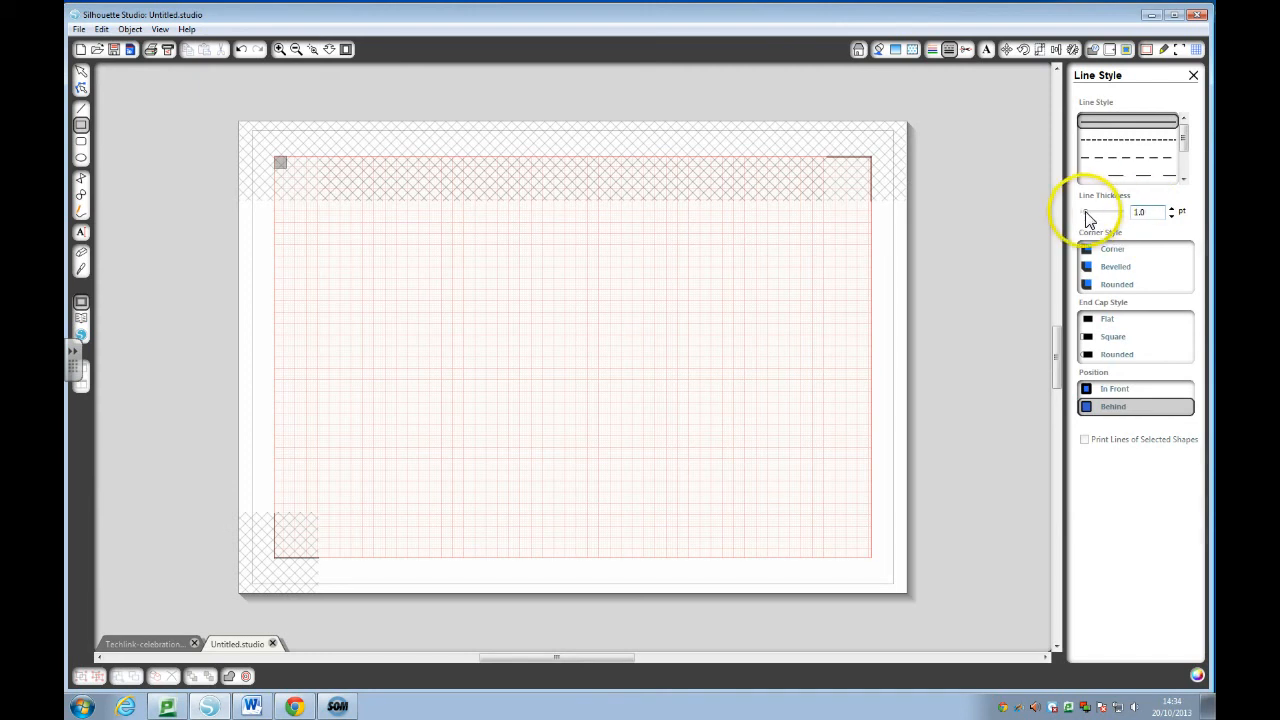
pyautogui.moveTo(1084, 211); pyautogui.dragTo(1086, 219)
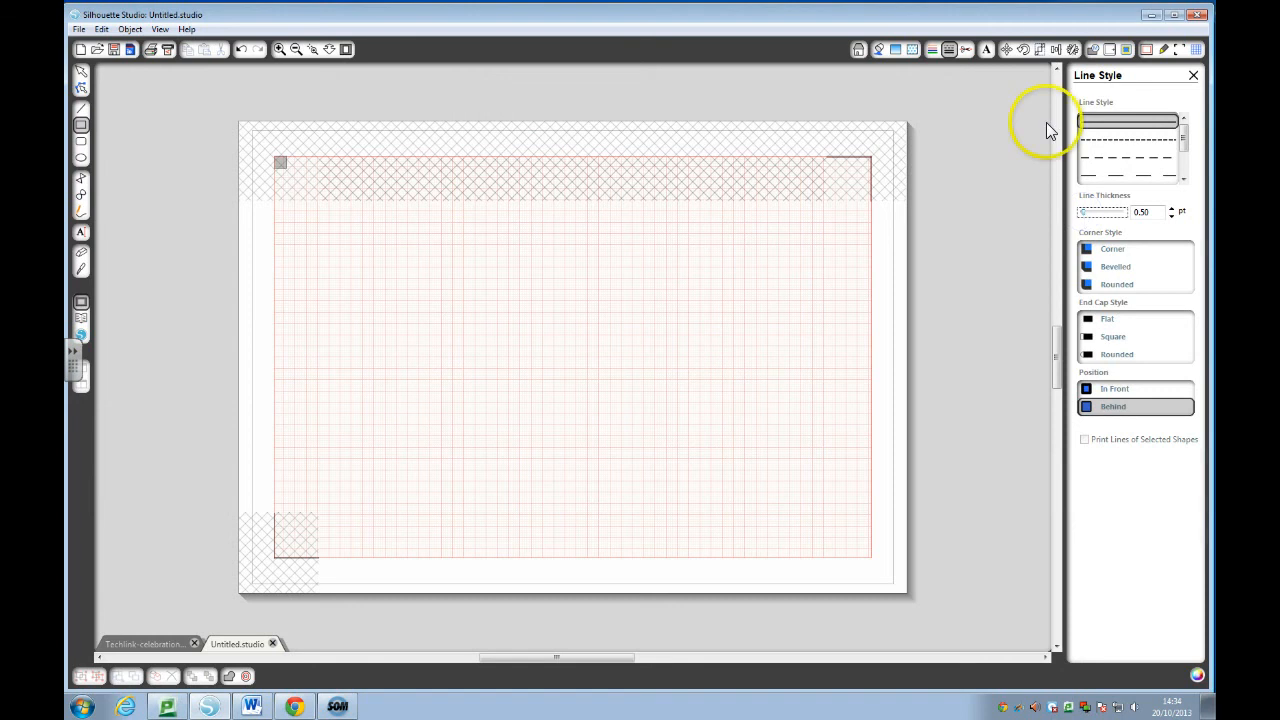
# Step: Draw a rectangle about 154 mm wide and 100 mm high in the middle of the page, inside the registration marks
pyautogui.click(931, 49)
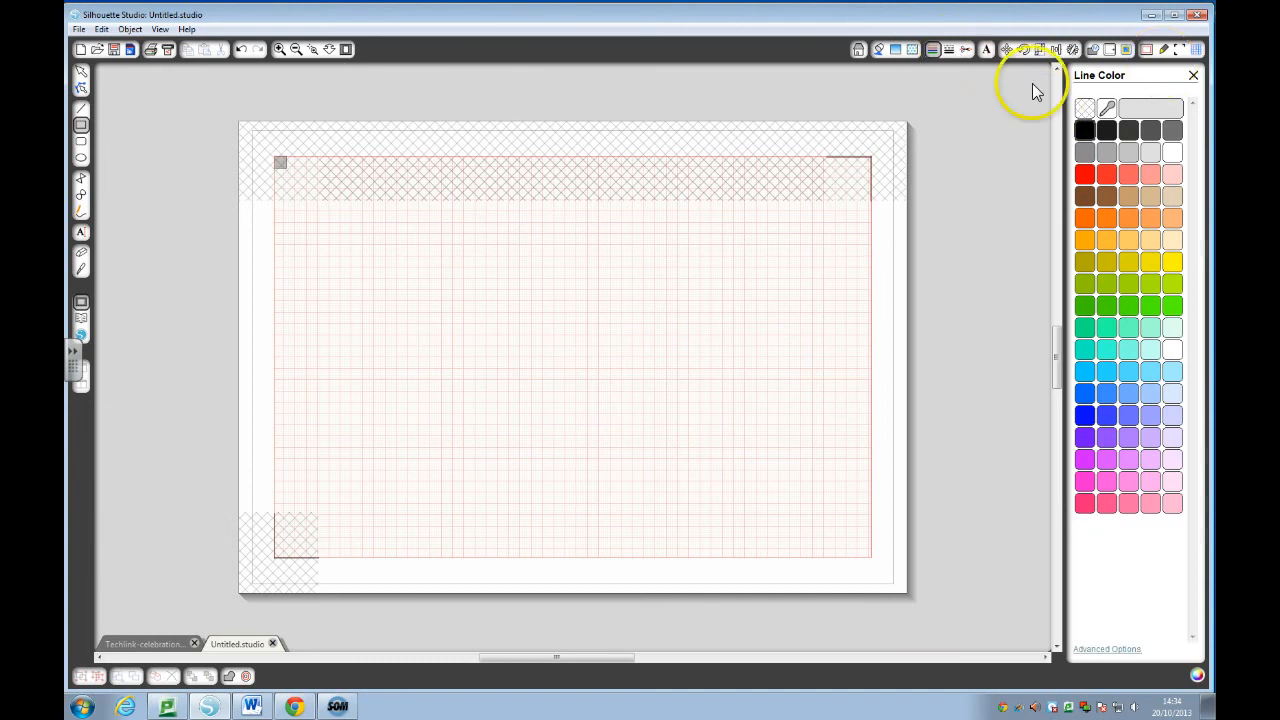
pyautogui.click(82, 127)
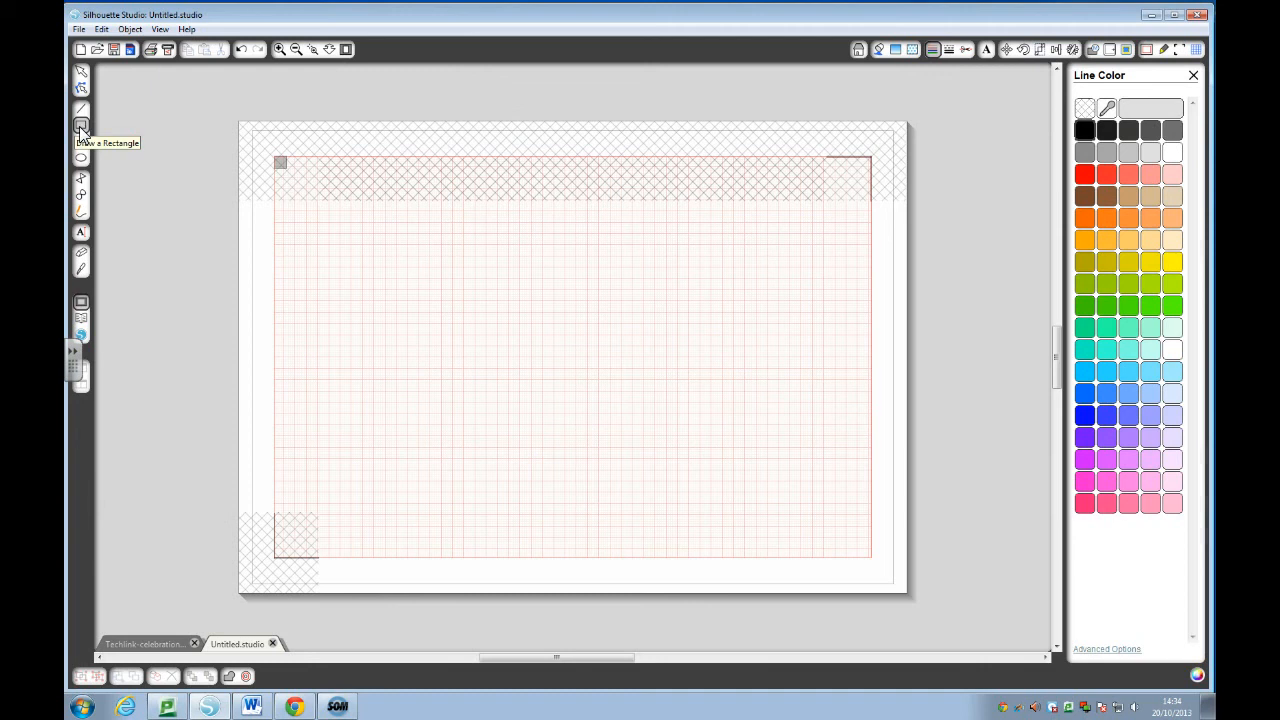
pyautogui.click(395, 255)
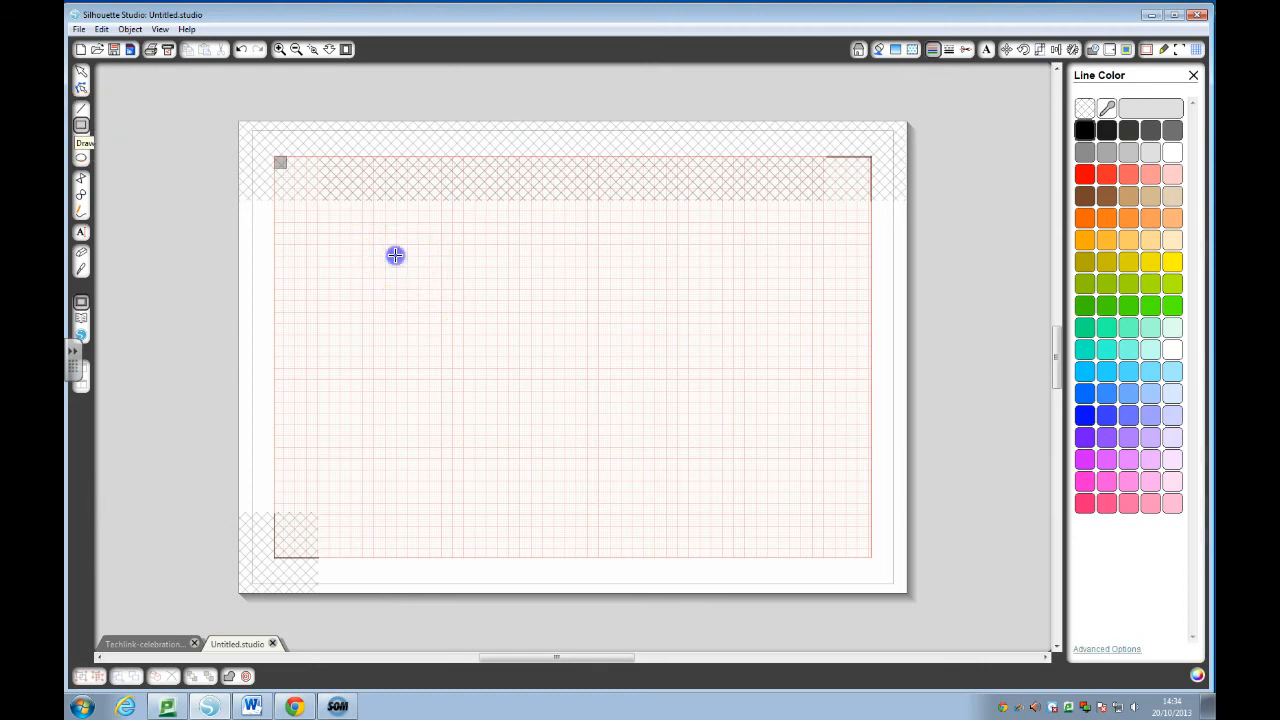
pyautogui.moveTo(395, 255); pyautogui.dragTo(742, 481)
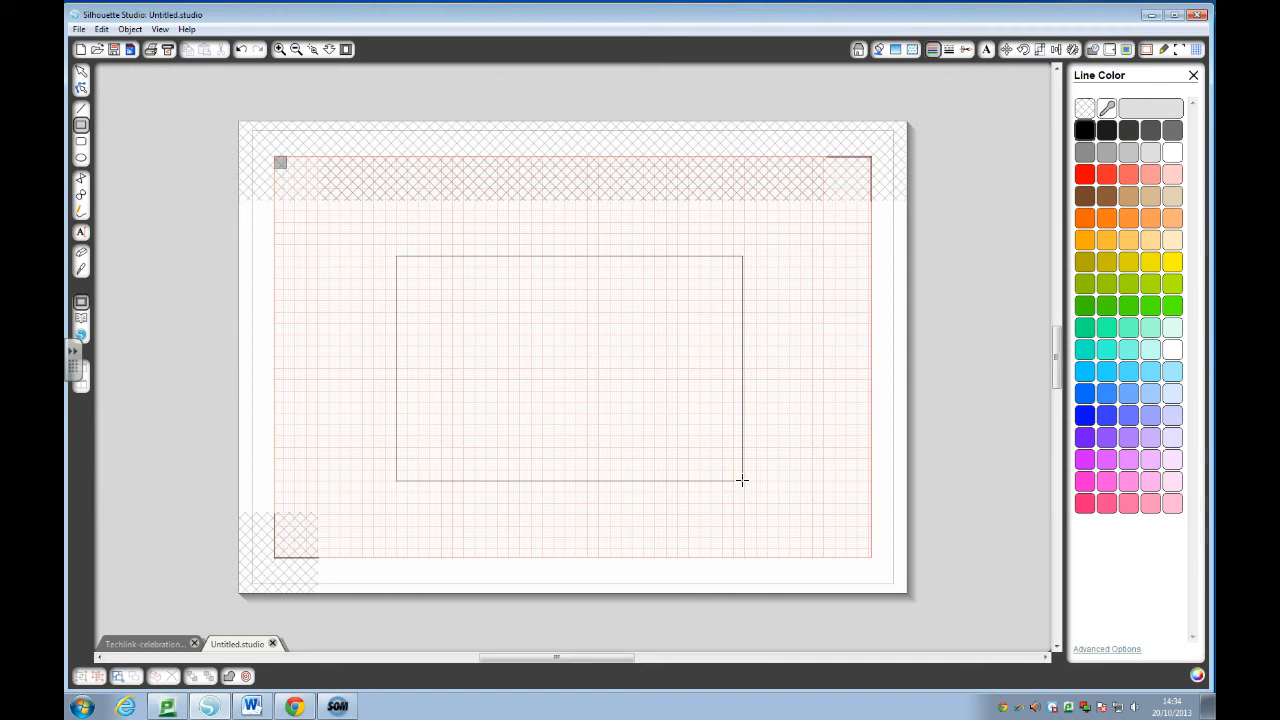
# Step: Select the drawn rectangle and set its line thickness to 1.0 pt
pyautogui.click(1196, 50)
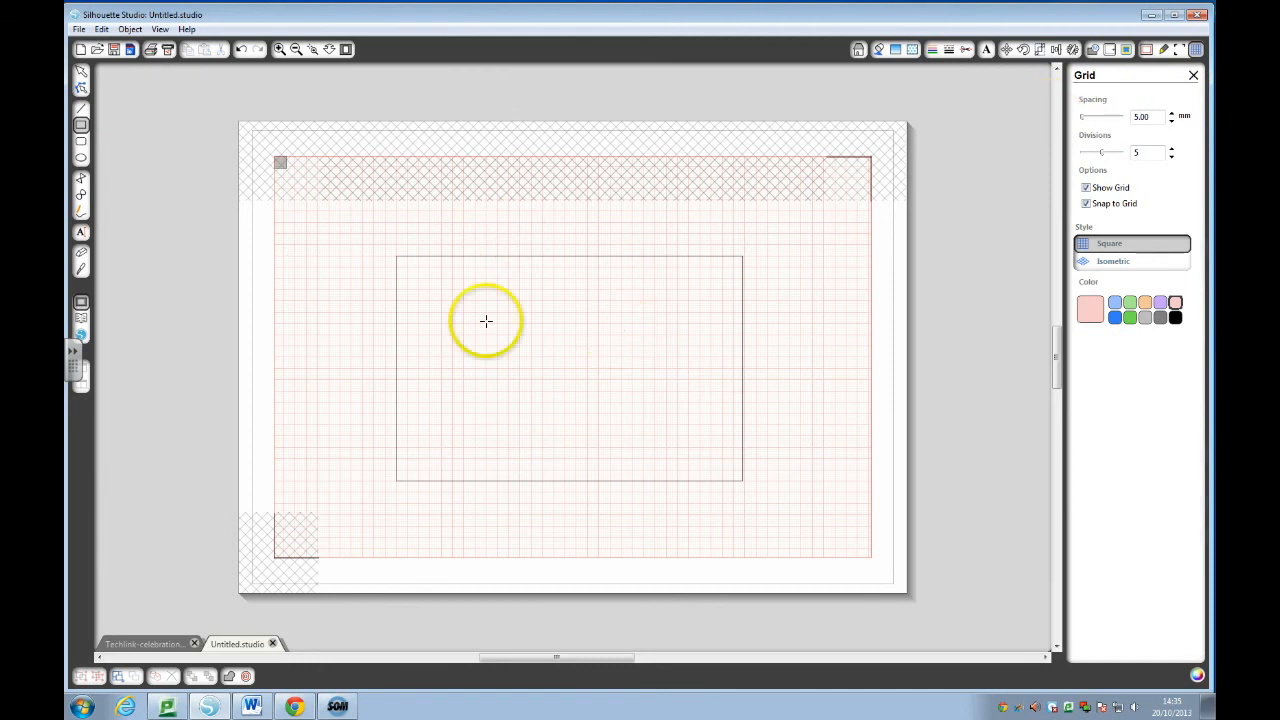
pyautogui.click(81, 71)
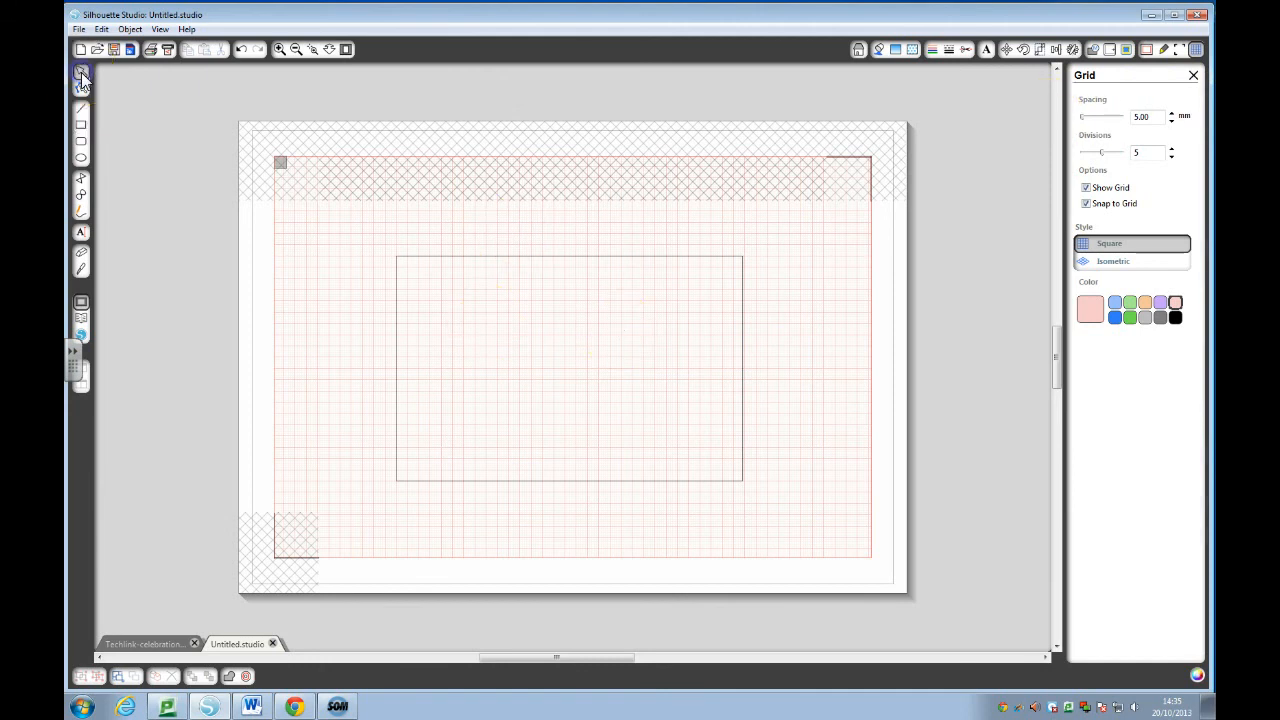
pyautogui.click(81, 72)
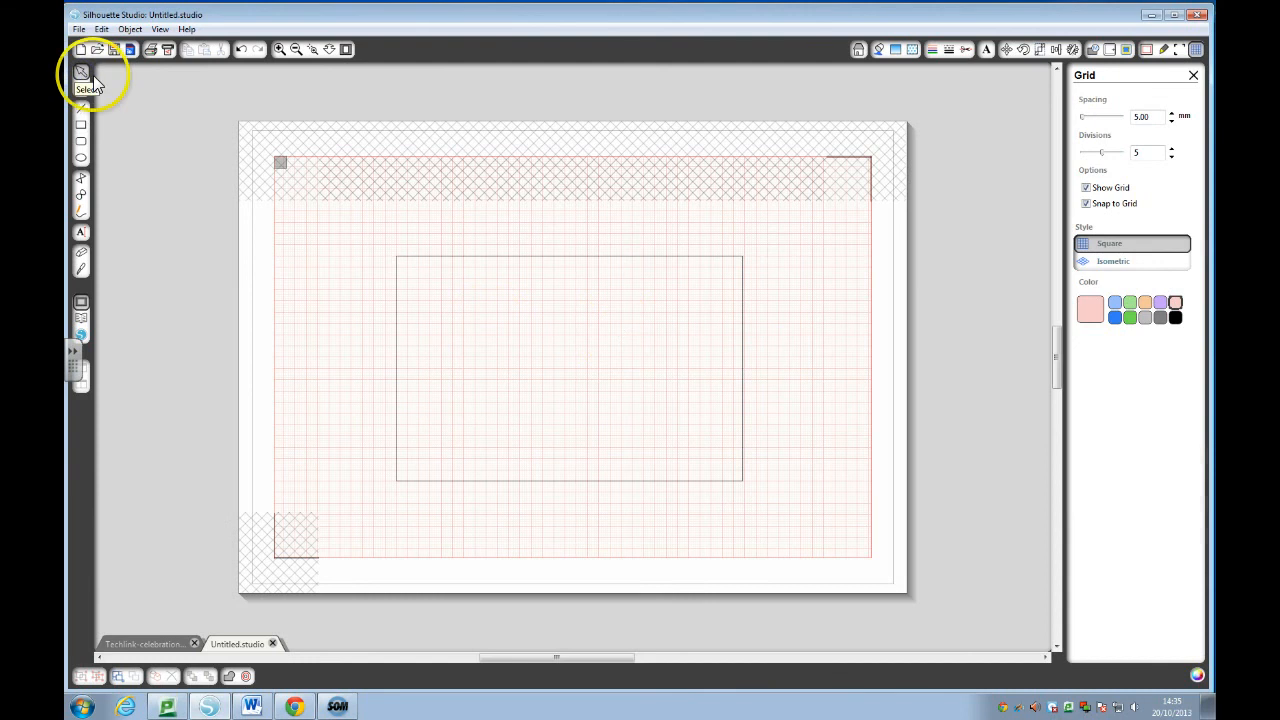
pyautogui.click(541, 264)
pyautogui.click(542, 258)
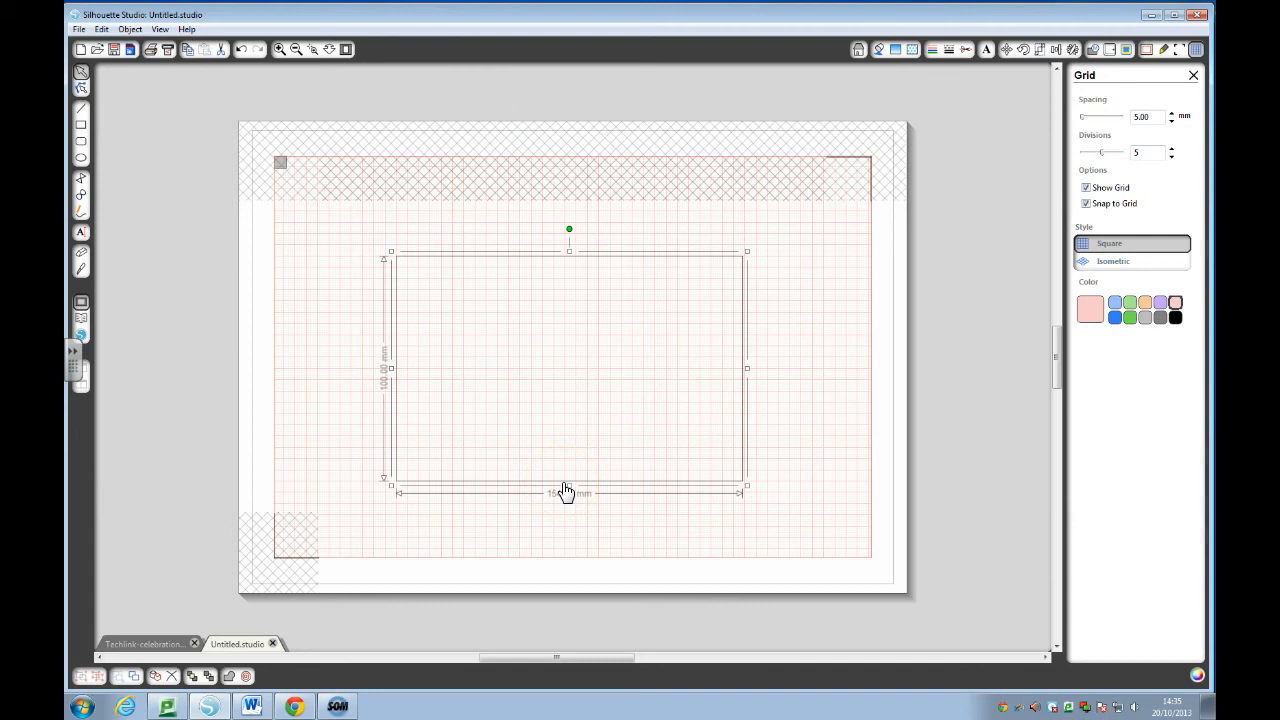
pyautogui.click(868, 303)
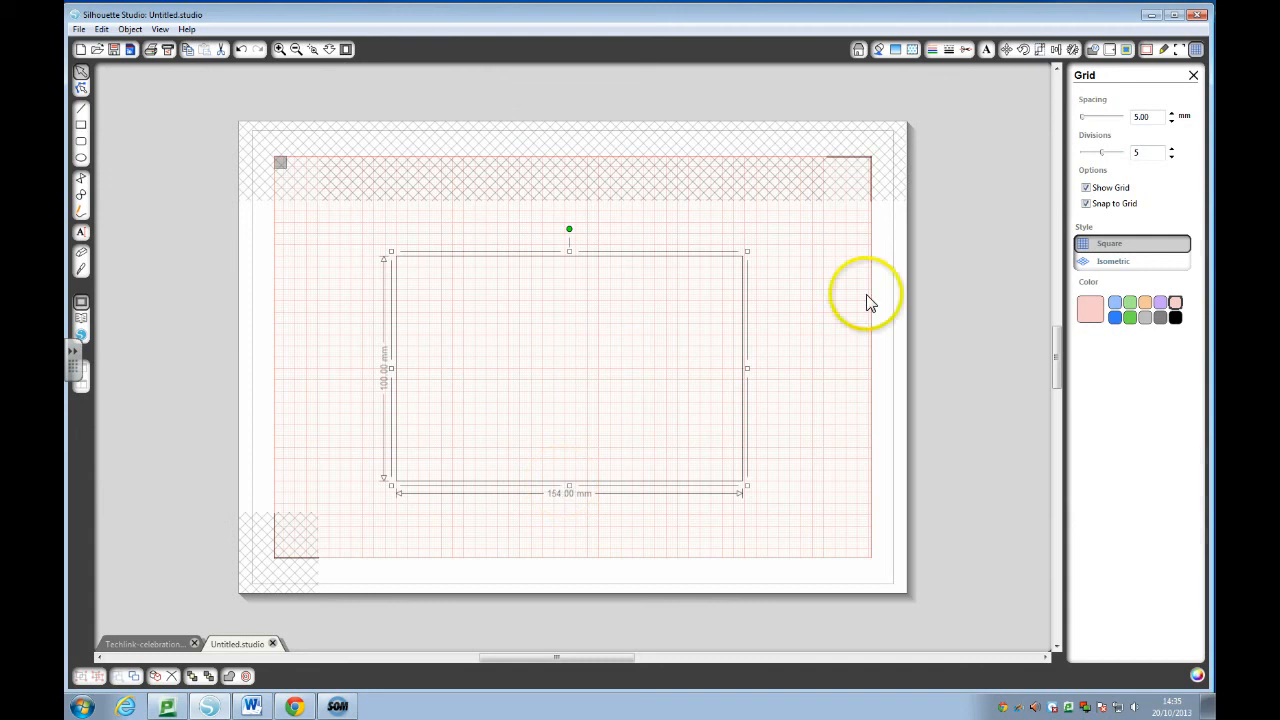
pyautogui.click(950, 50)
pyautogui.click(1143, 210)
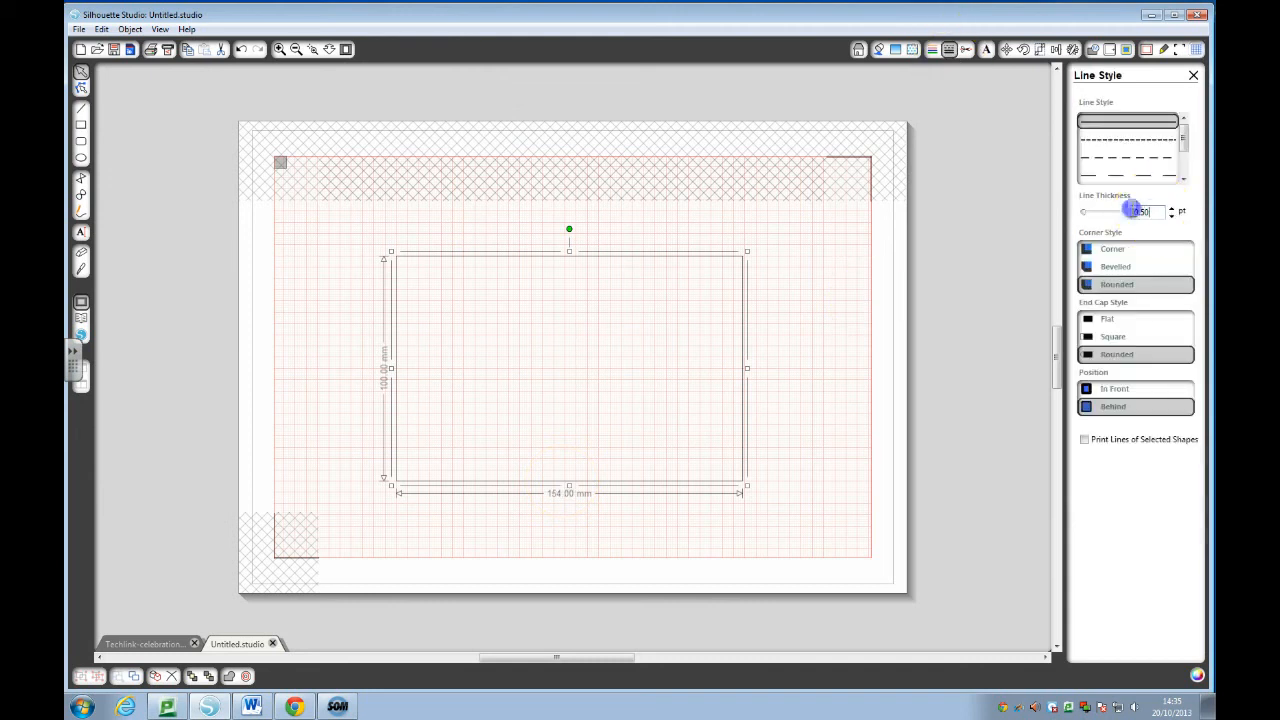
pyautogui.write('1.0')
pyautogui.press('Return')
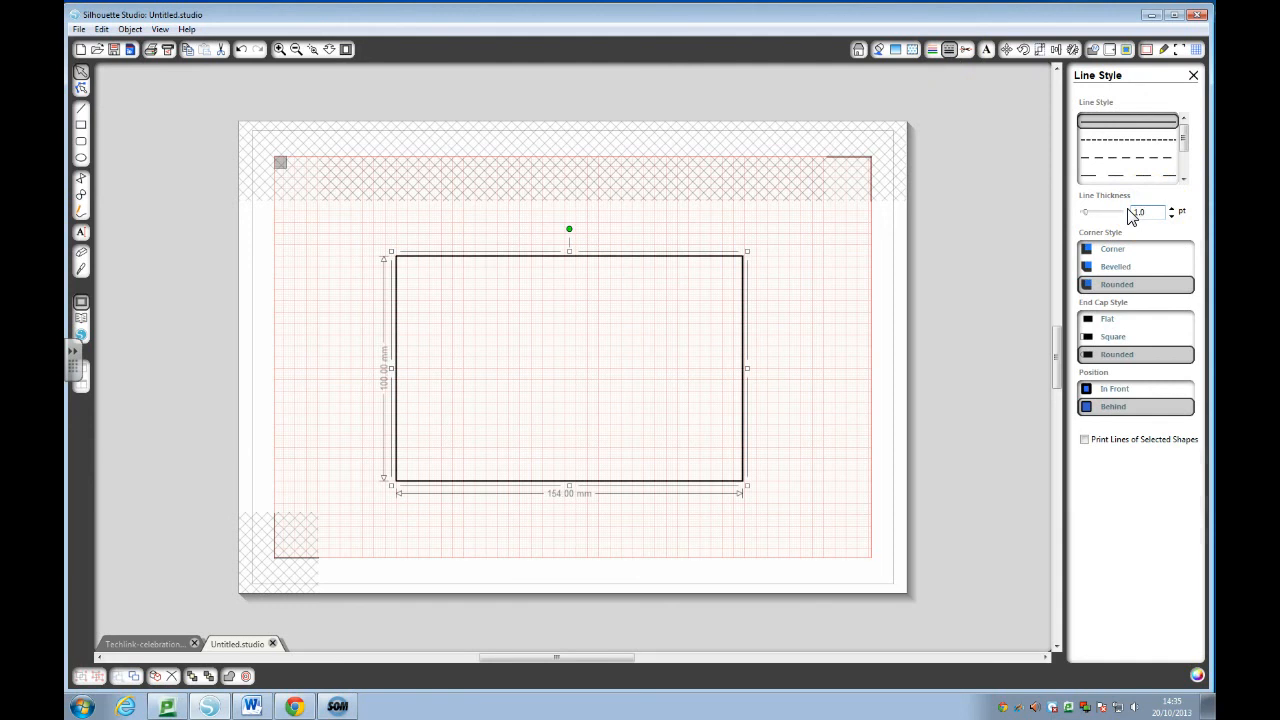
# Step: Narrow the rectangle to a width of about 146 mm by moving its right edge inward
pyautogui.click(1049, 203)
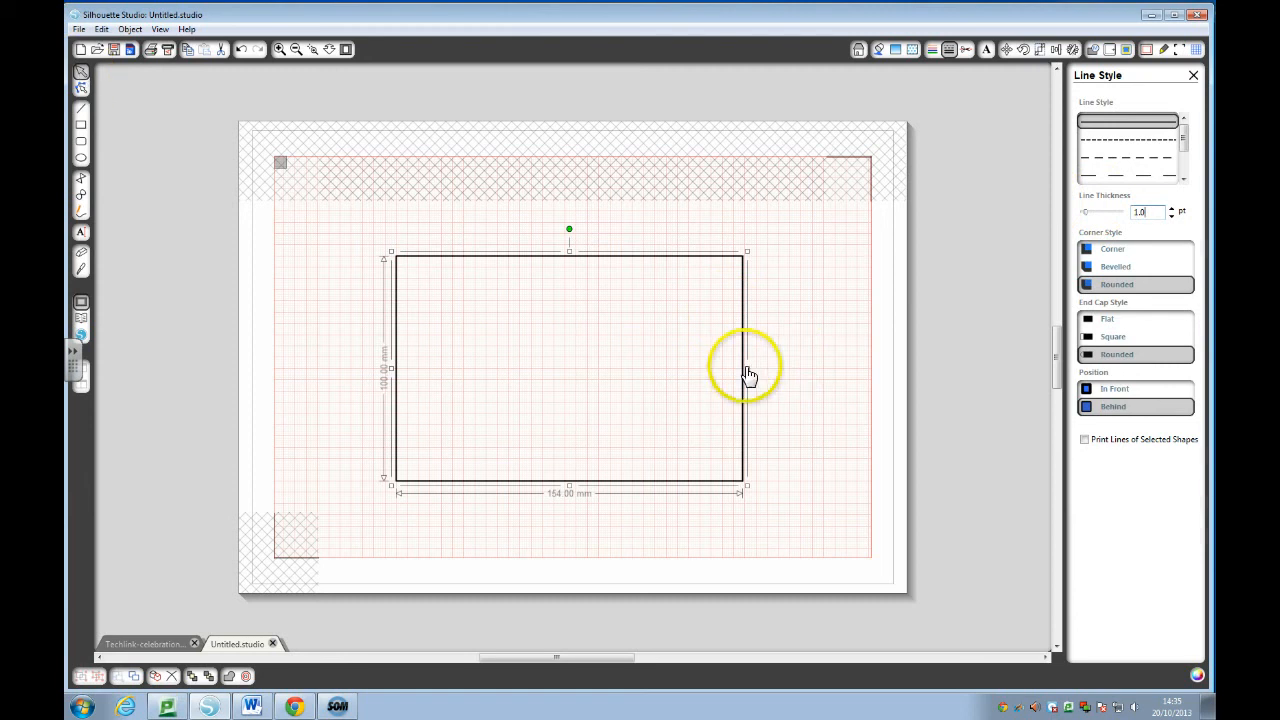
pyautogui.moveTo(747, 368); pyautogui.dragTo(727, 362)
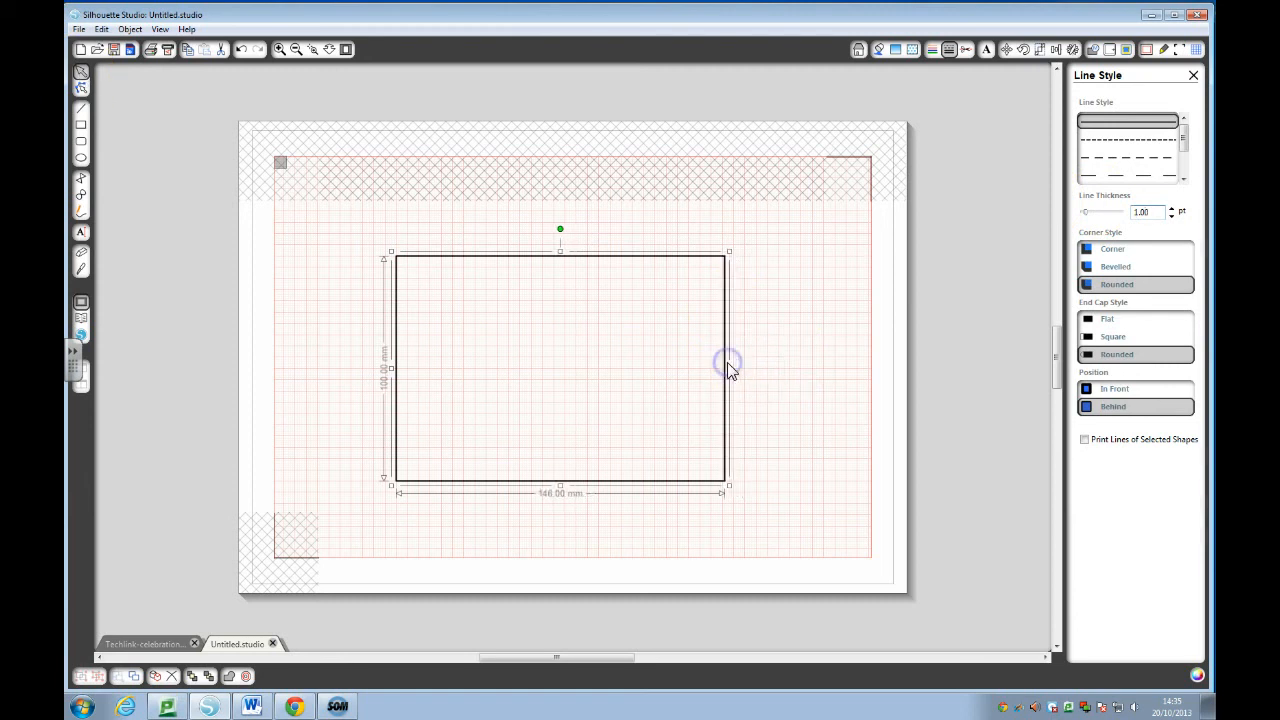
# Step: Stretch the rectangle downward to a height of about 107 mm and rotate it clockwise so it sits diagonally on the page
pyautogui.moveTo(560, 486); pyautogui.dragTo(559, 498)
pyautogui.click(560, 230)
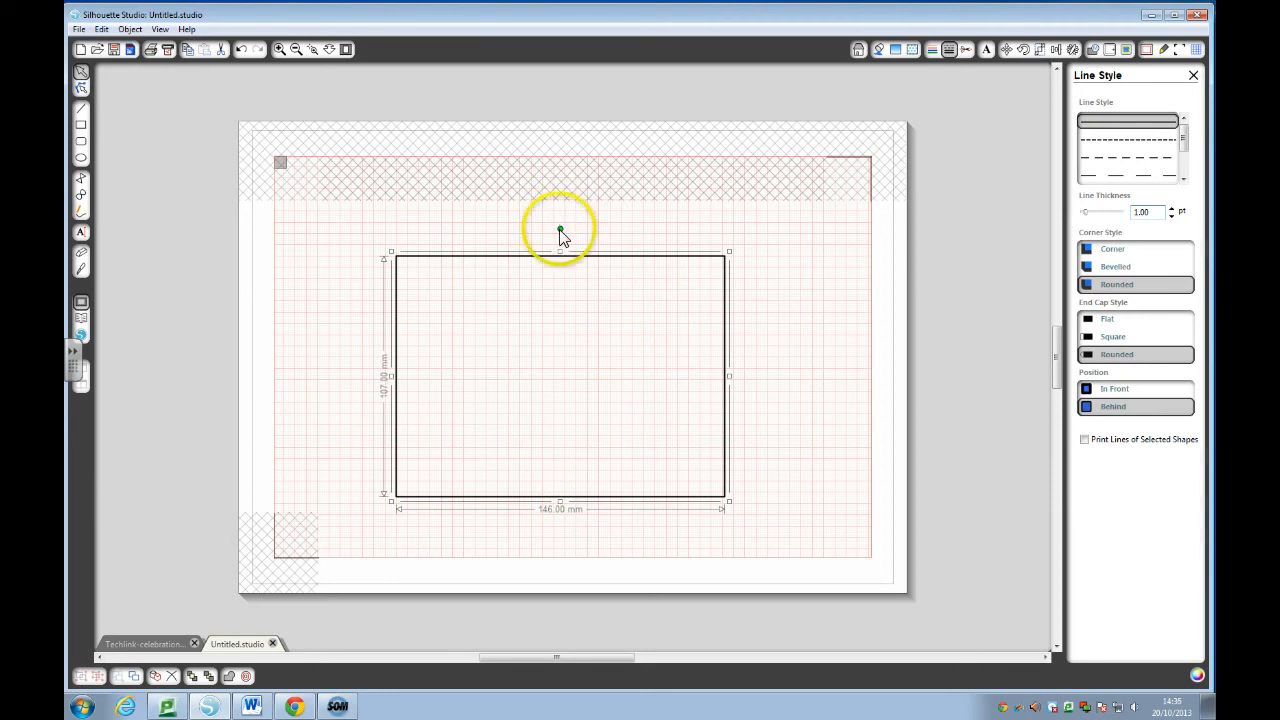
pyautogui.moveTo(559, 231); pyautogui.dragTo(654, 277)
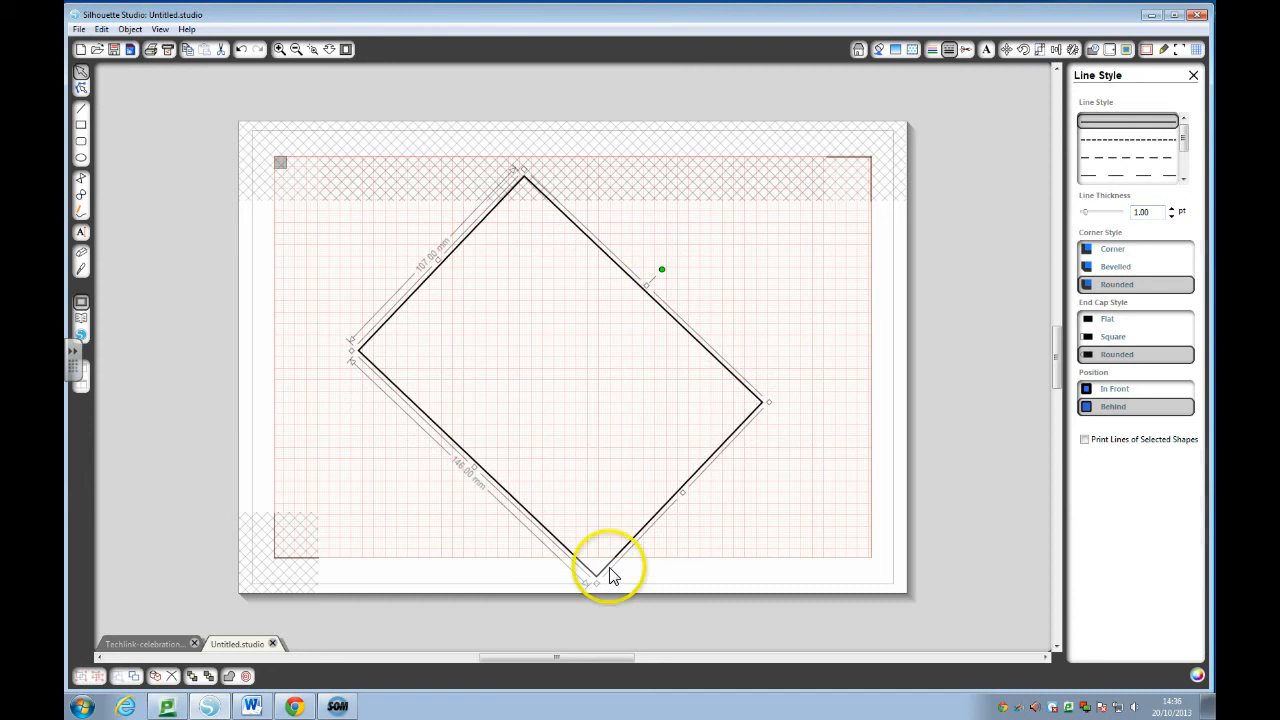
# Step: Scale the rotated rectangle down proportionally to about 89 by 65 mm and reposition it inside the registration marks
pyautogui.moveTo(596, 583); pyautogui.dragTo(587, 471)
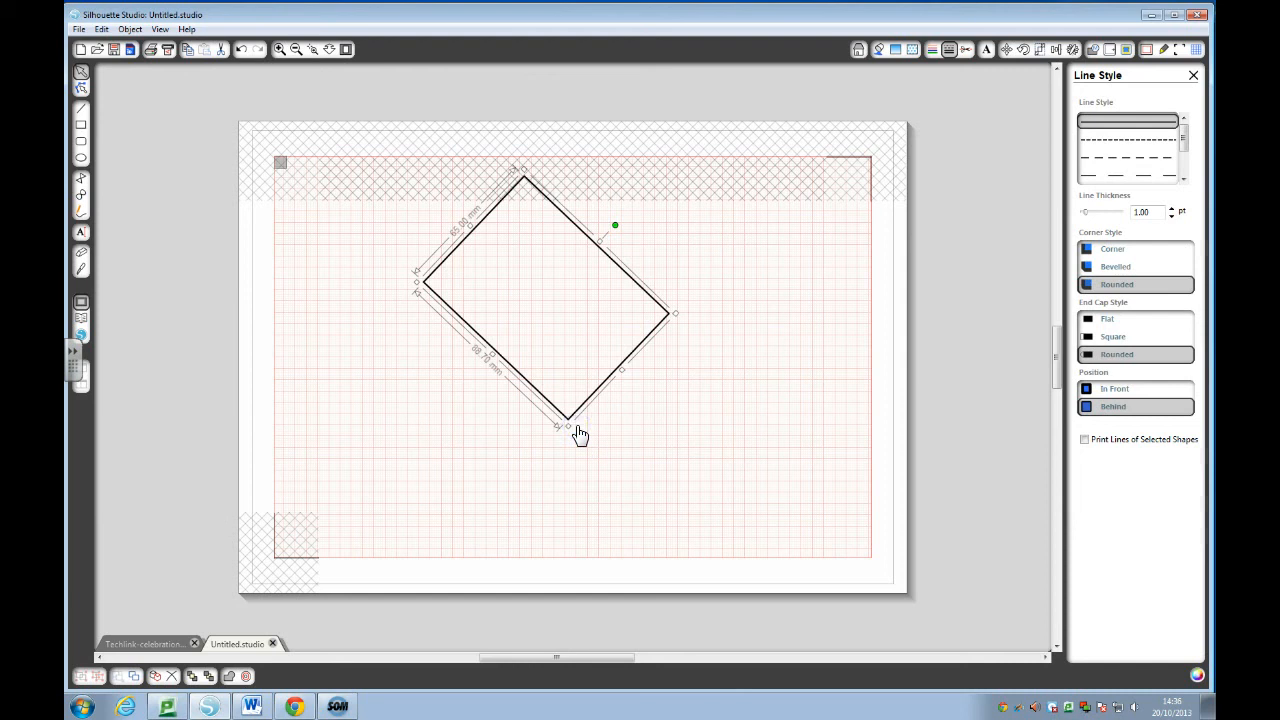
pyautogui.click(573, 227)
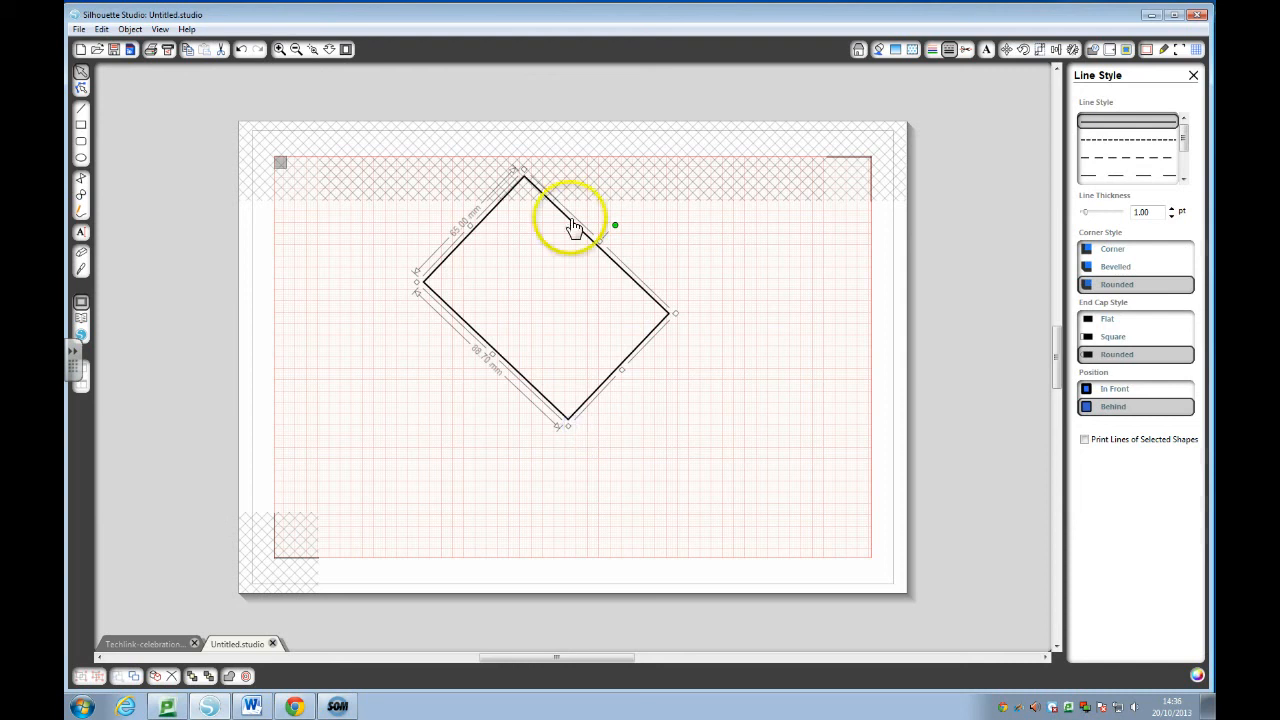
pyautogui.click(571, 222)
pyautogui.hotkey('ctrl', 'z')
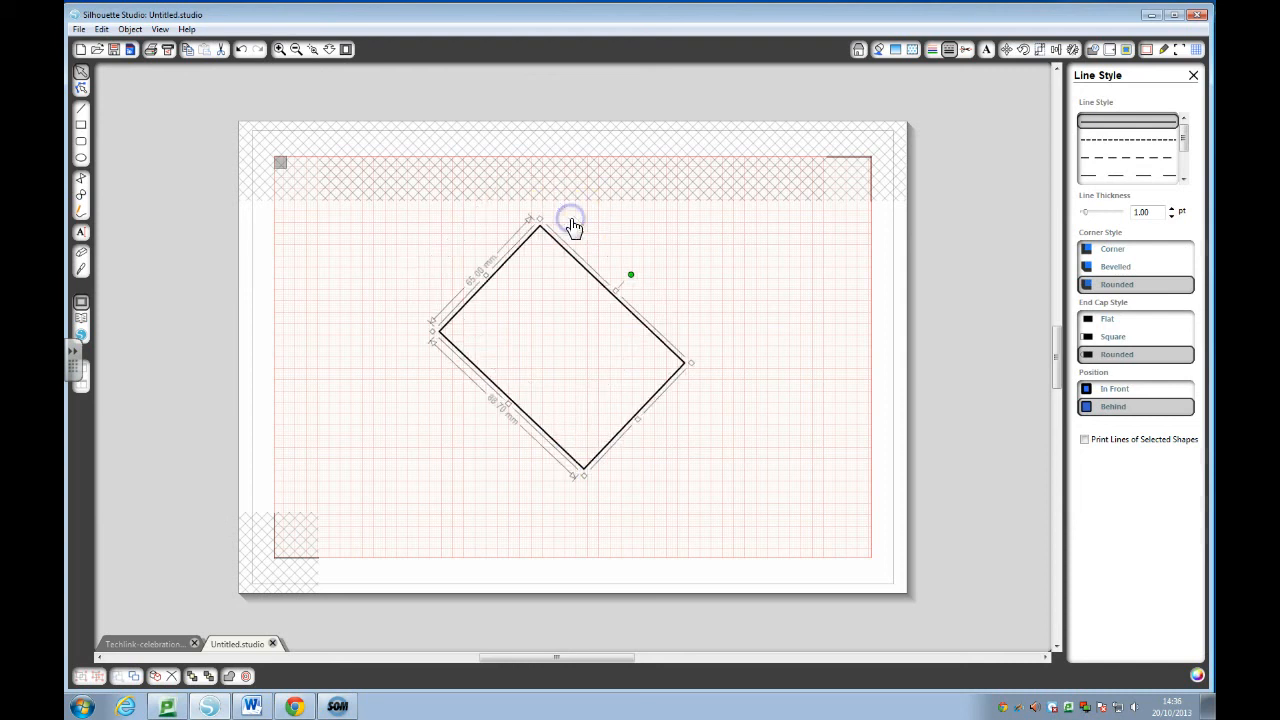
pyautogui.moveTo(569, 220); pyautogui.dragTo(611, 320)
# Step: Select the rotated rectangle and cut it from the page
pyautogui.click(542, 233)
pyautogui.click(221, 50)
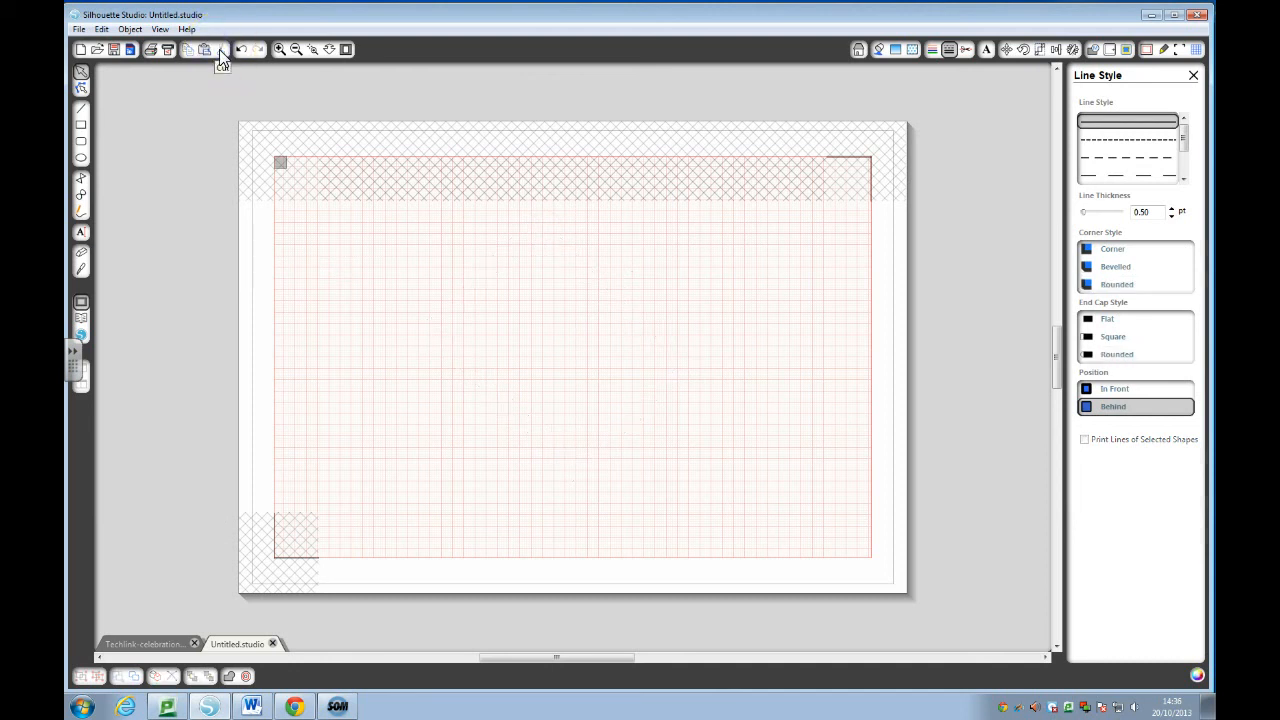